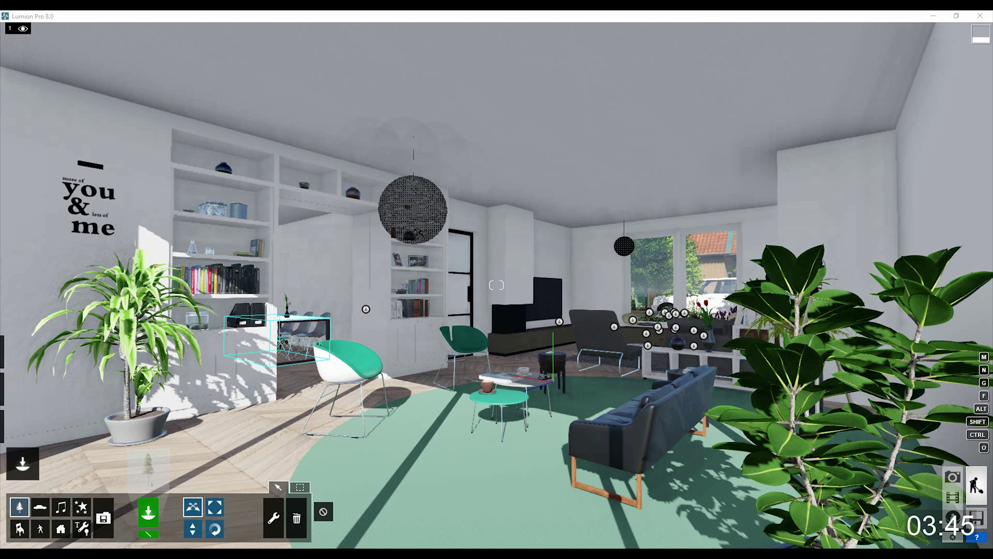
Start recording a movie clip in the first slot and adjust the focal length and framing of the living room view
{"action": "left_click", "coordinate": [953, 498]}
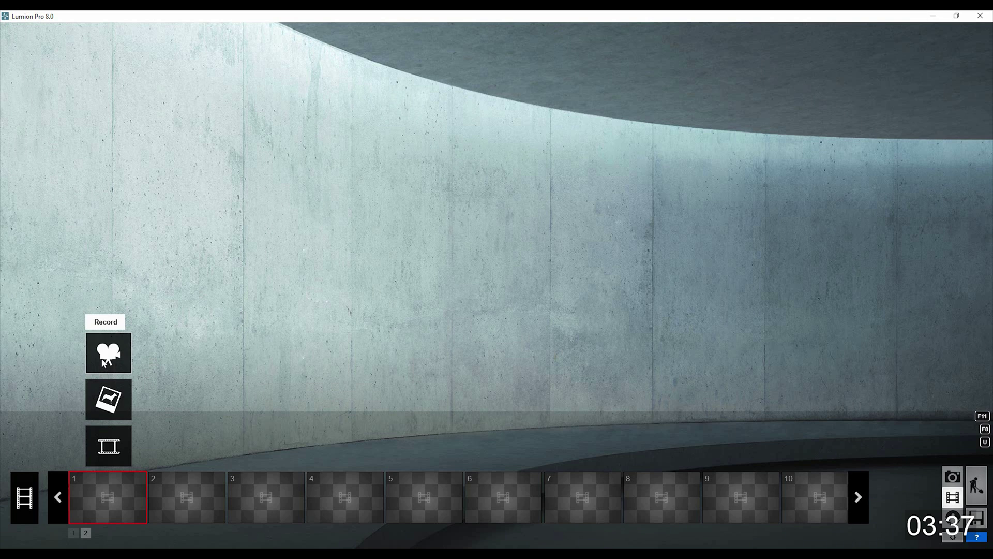
{"action": "left_click", "coordinate": [106, 354]}
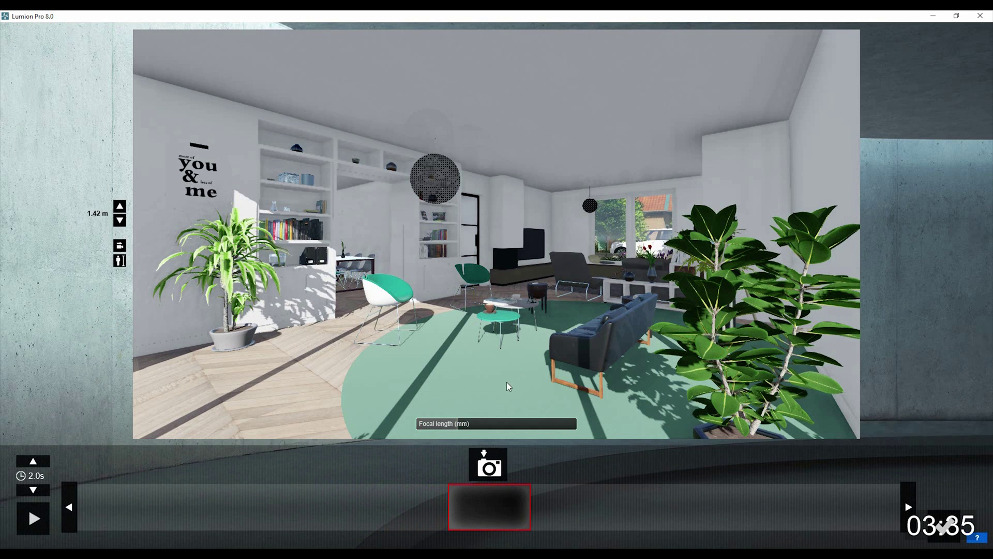
{"action": "left_click", "coordinate": [470, 424]}
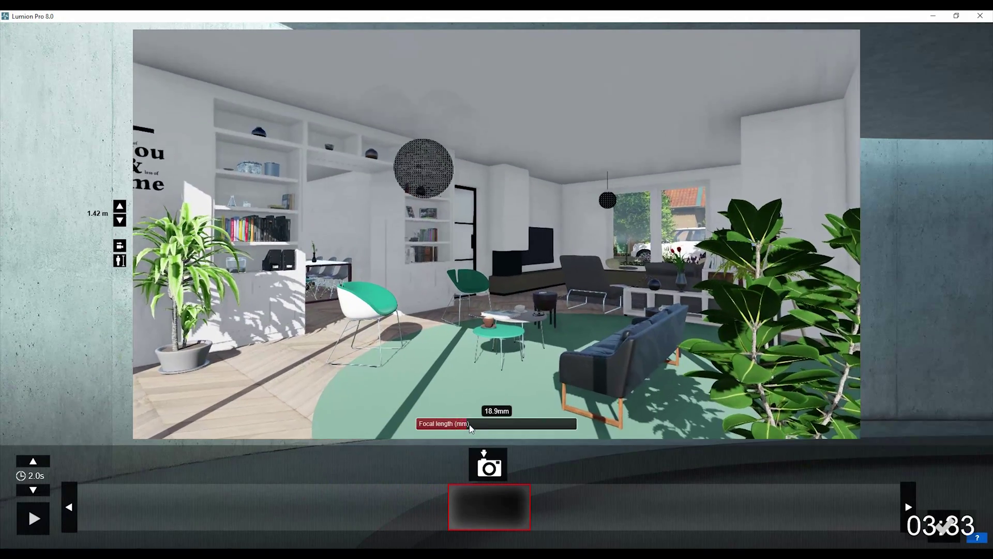
{"action": "key", "text": "w"}
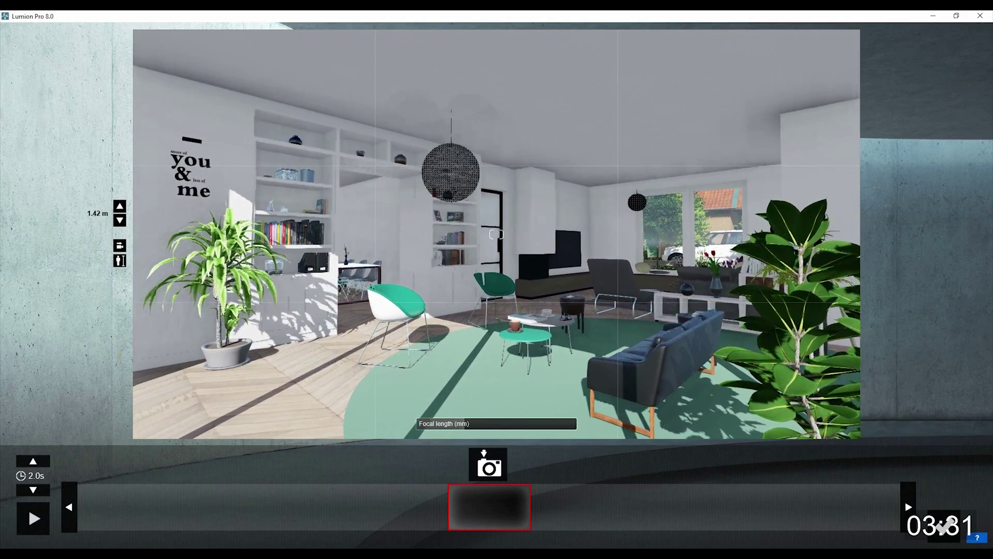
{"action": "right_click_drag", "start_coordinate": [480, 360], "coordinate": [480, 360]}
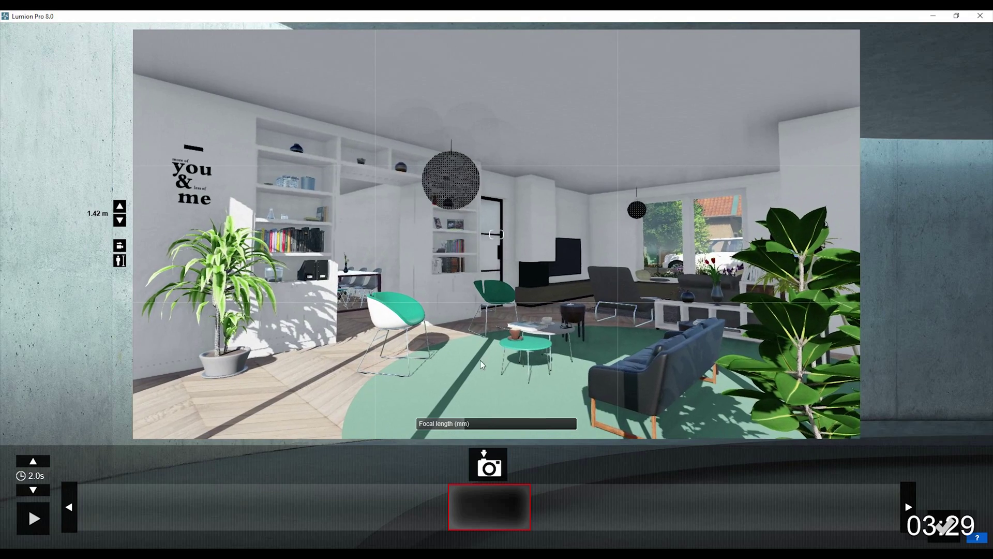
{"action": "left_click", "coordinate": [466, 424]}
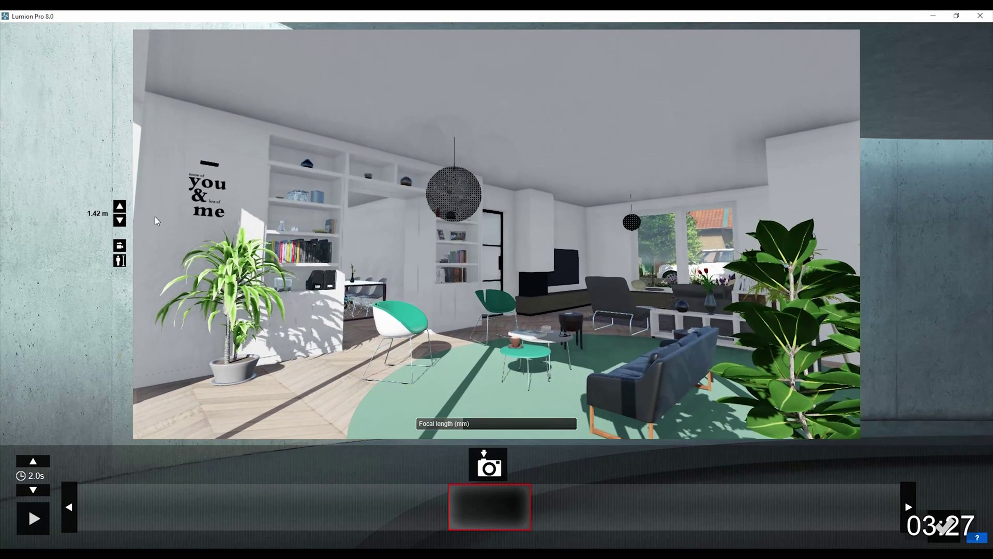
Set the camera to the 1.60 m eye-level height, capture the view as a single keyframe and finish the clip
{"action": "left_click", "coordinate": [119, 260]}
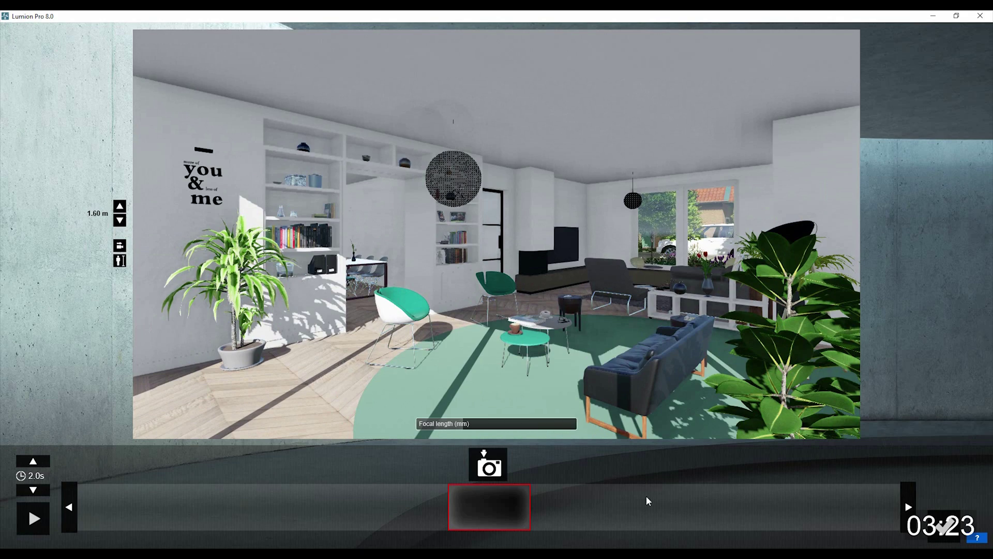
{"action": "left_click", "coordinate": [487, 467]}
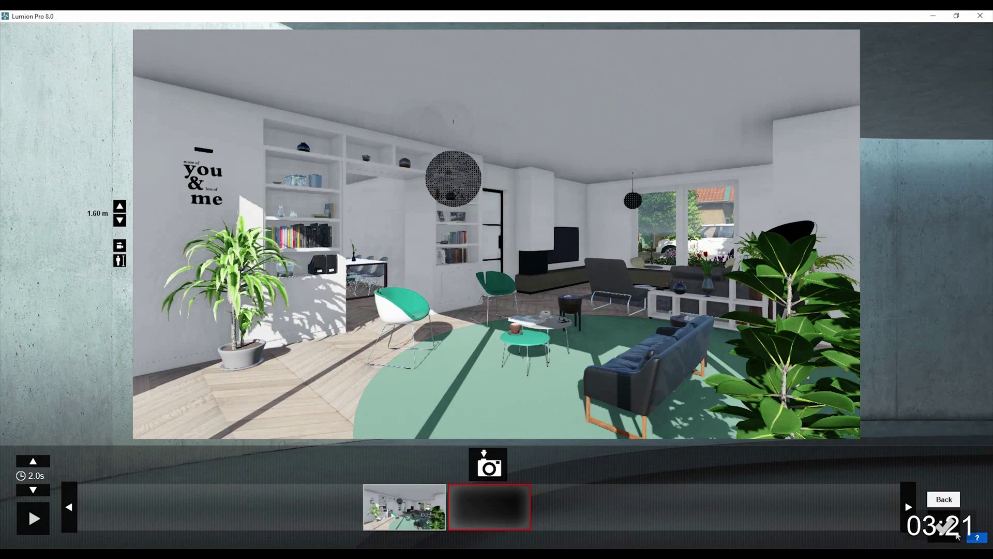
{"action": "left_click", "coordinate": [957, 536]}
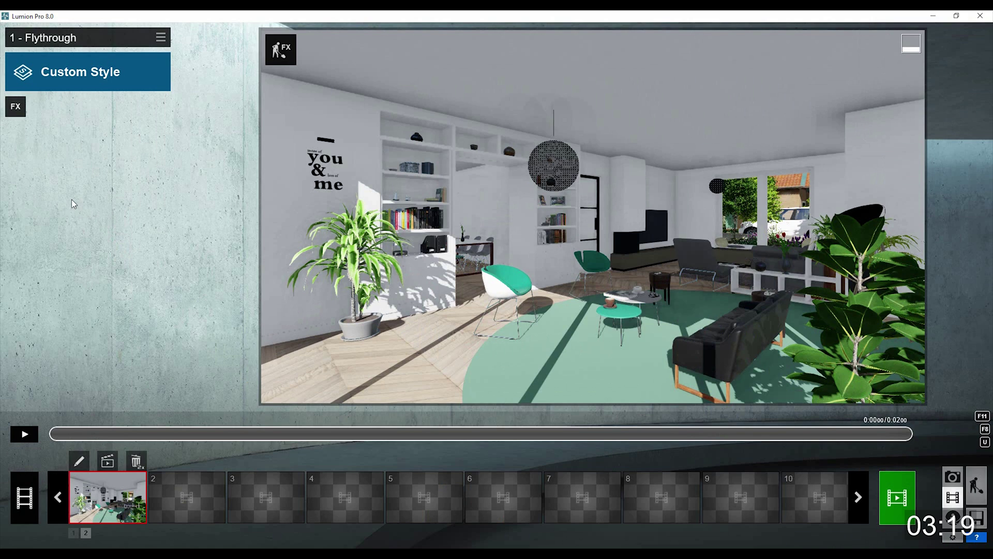
Add the Sun effect to the clip and slightly lower the sun height to reshape the sunlight in the room
{"action": "left_click", "coordinate": [16, 106]}
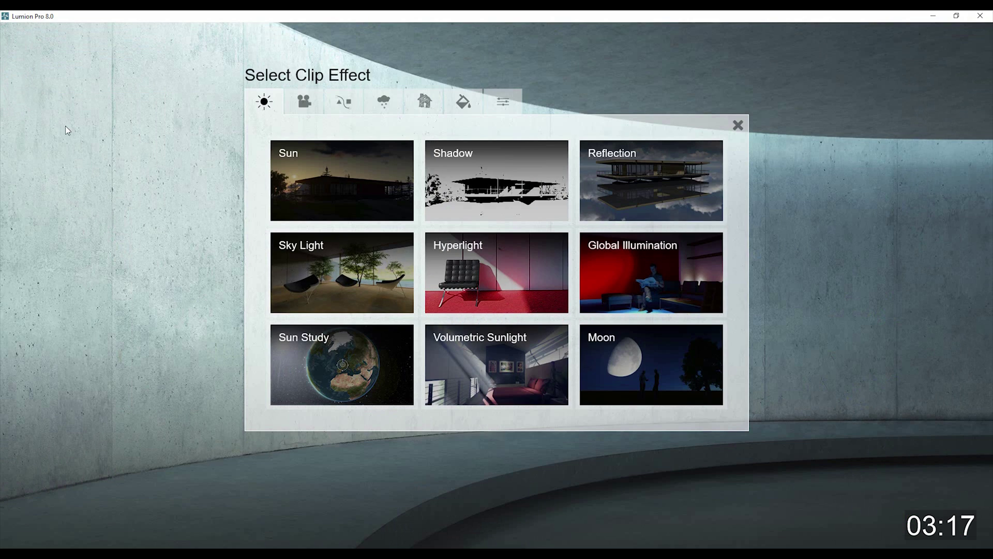
{"action": "left_click", "coordinate": [354, 191]}
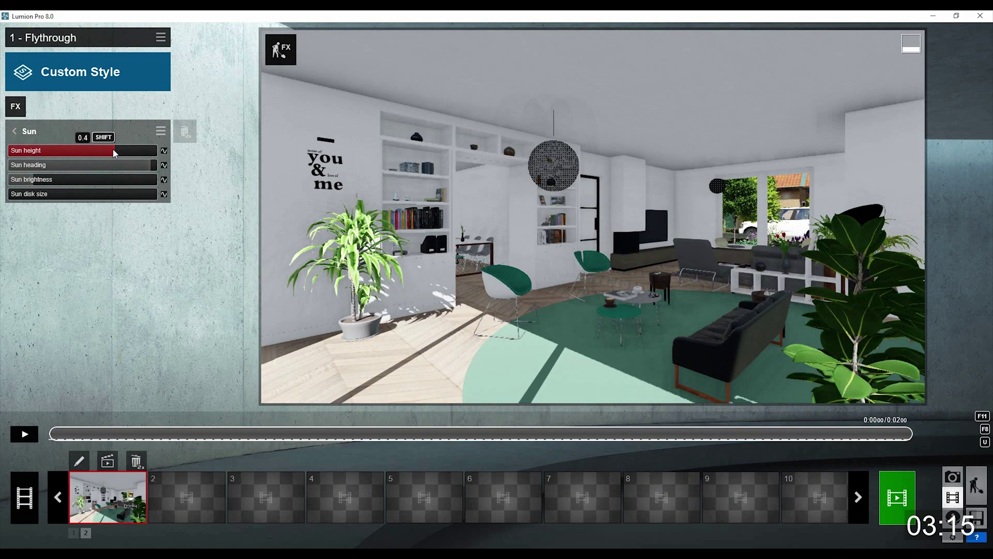
{"action": "mouse_move", "coordinate": [113, 148]}
{"action": "left_mouse_down"}
{"action": "mouse_move", "coordinate": [101, 142]}
{"action": "mouse_move", "coordinate": [126, 139]}
{"action": "mouse_move", "coordinate": [106, 137]}
{"action": "left_mouse_up"}
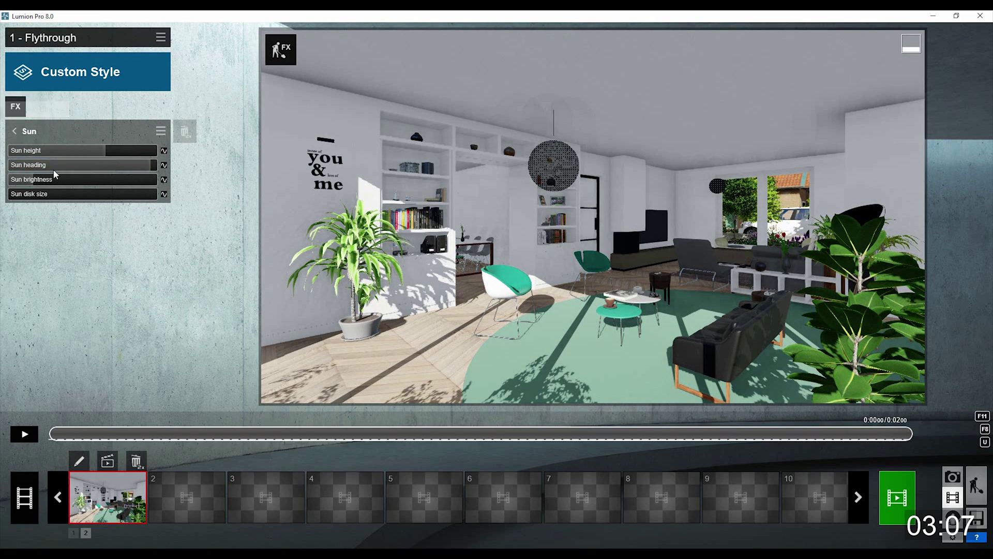
Add the Shadow effect to the clip and raise its Interior / Exterior setting close to the maximum
{"action": "left_click", "coordinate": [15, 106]}
{"action": "left_click", "coordinate": [478, 179]}
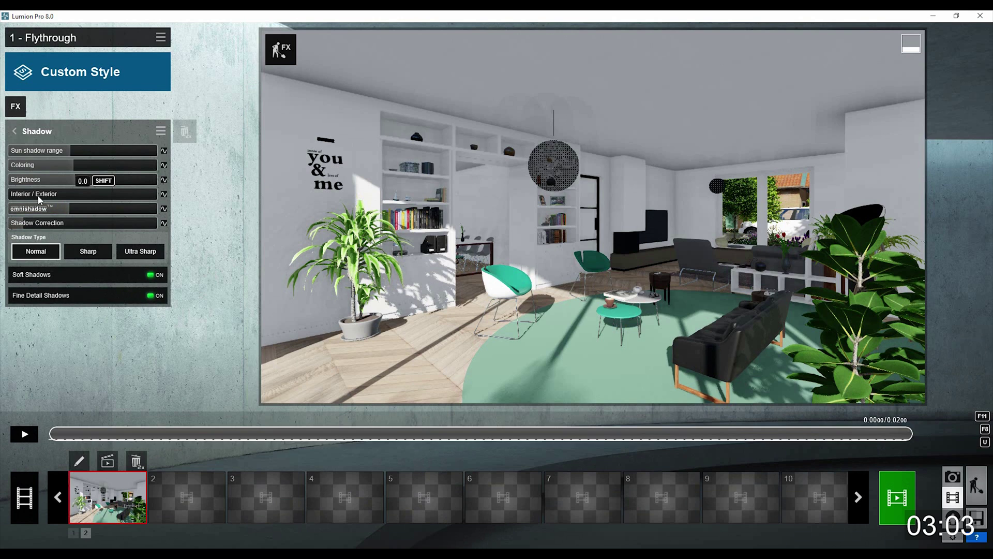
{"action": "left_click", "coordinate": [148, 193]}
Add the Reflection effect and assign a reflection plane to the window glass at the back of the room
{"action": "left_click", "coordinate": [15, 106]}
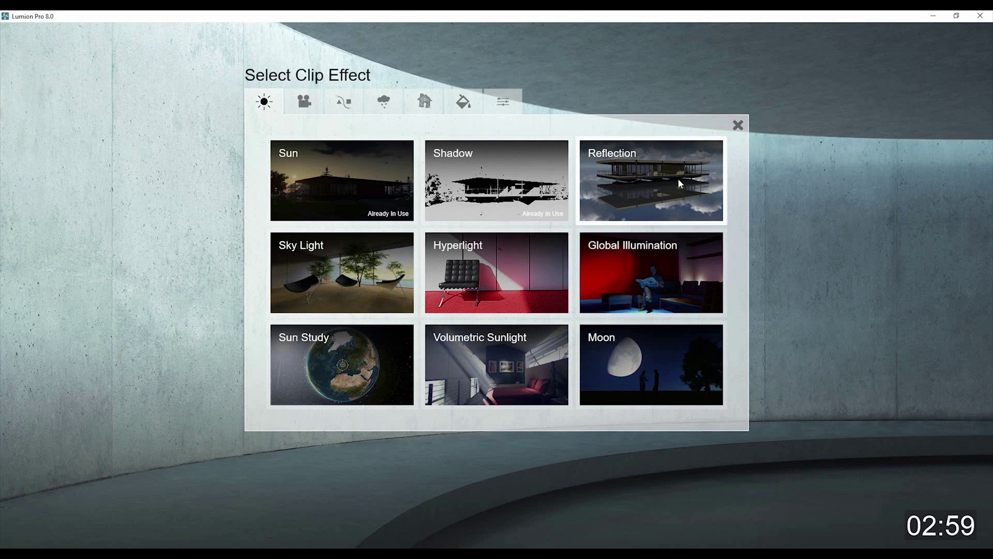
{"action": "left_click", "coordinate": [651, 181]}
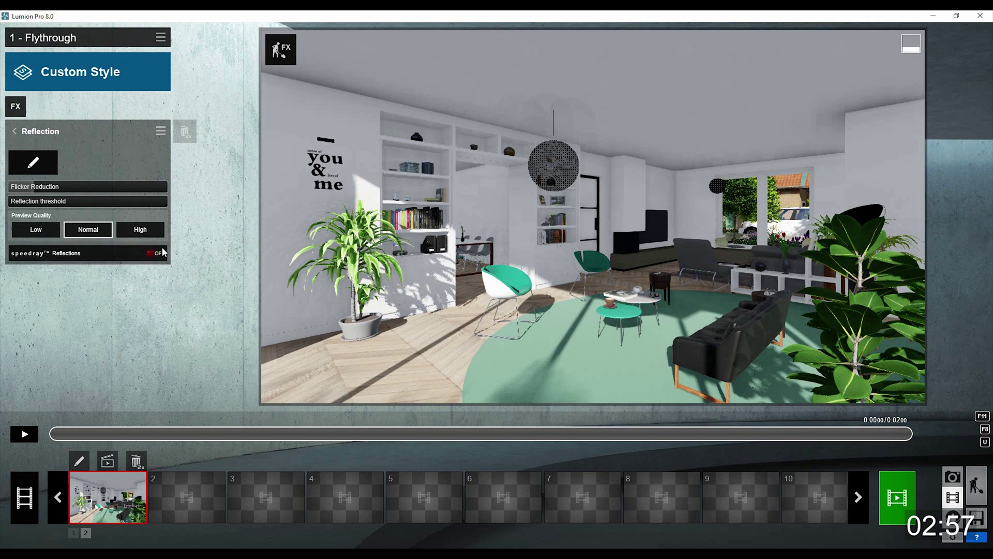
{"action": "left_click", "coordinate": [29, 159]}
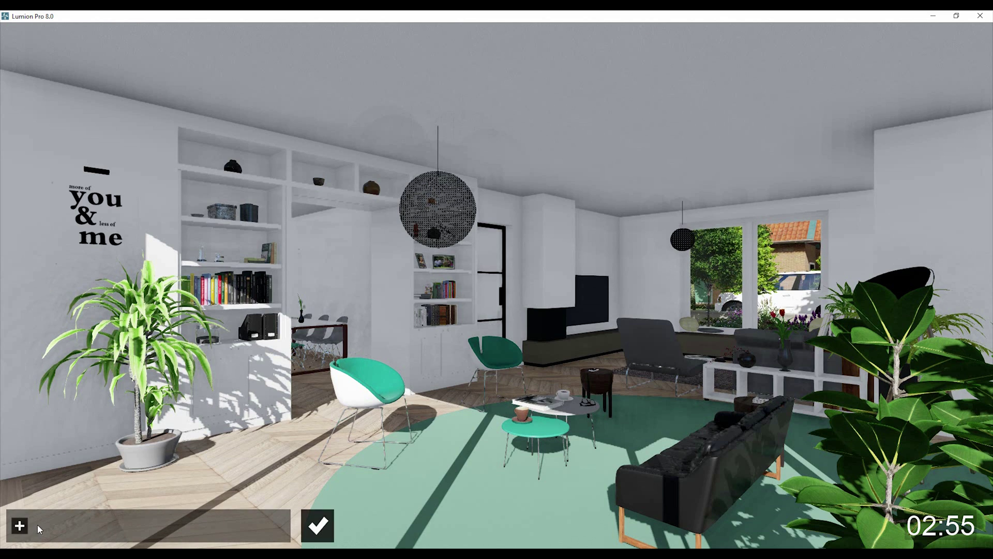
{"action": "left_click", "coordinate": [20, 526]}
{"action": "left_click", "coordinate": [724, 274]}
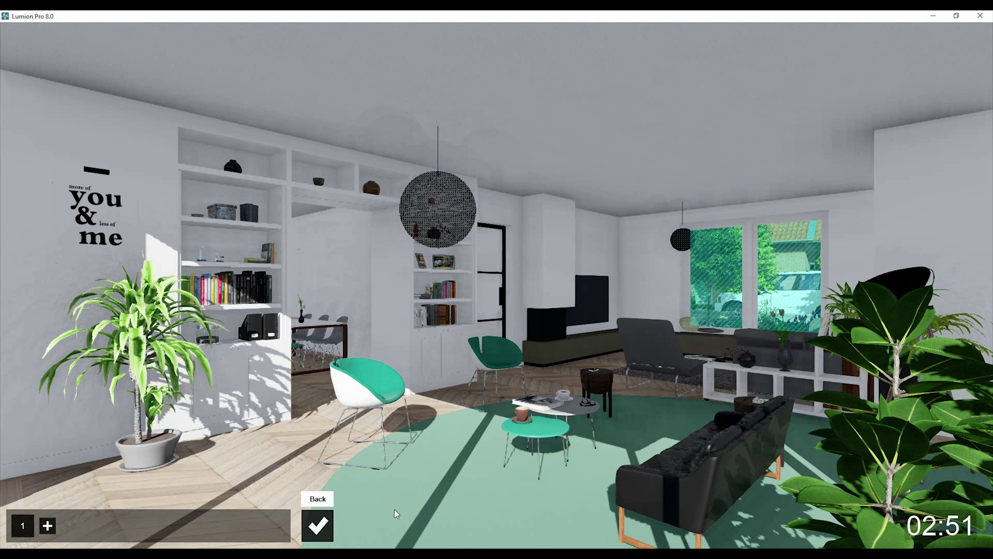
{"action": "left_click", "coordinate": [317, 526]}
Add the Sky Light effect with planar and projected reflections turned on and render quality set to High
{"action": "left_click", "coordinate": [15, 106]}
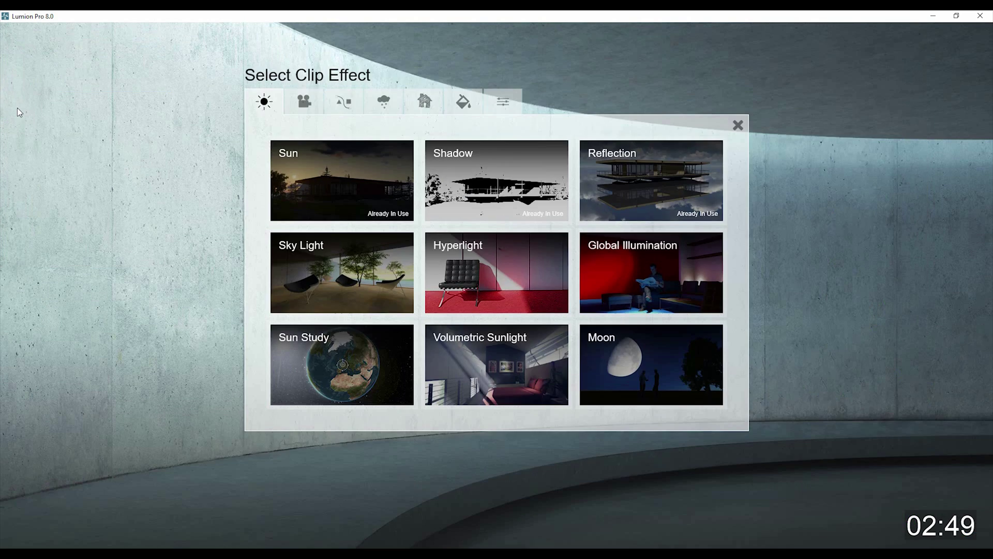
{"action": "left_click", "coordinate": [359, 294]}
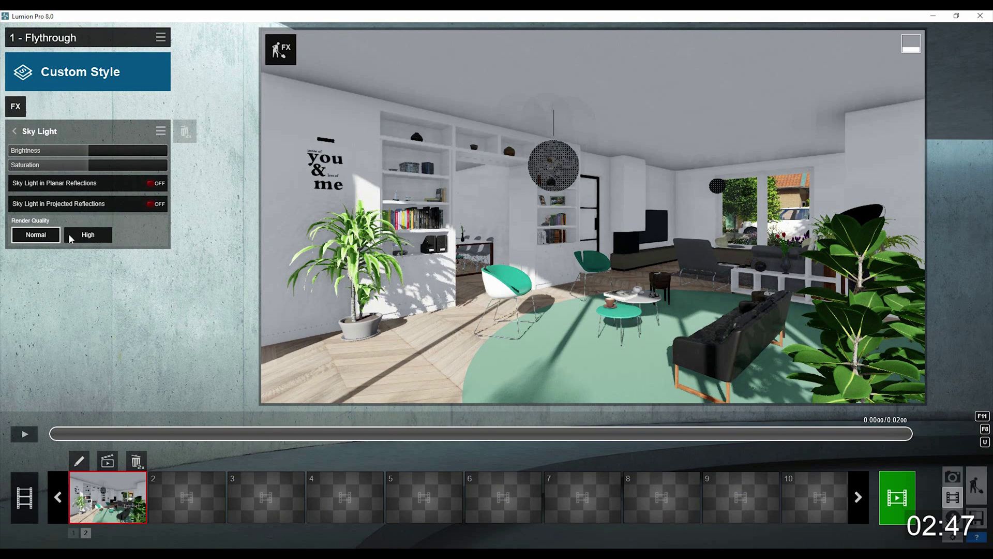
{"action": "left_click", "coordinate": [155, 203]}
{"action": "left_click", "coordinate": [155, 182]}
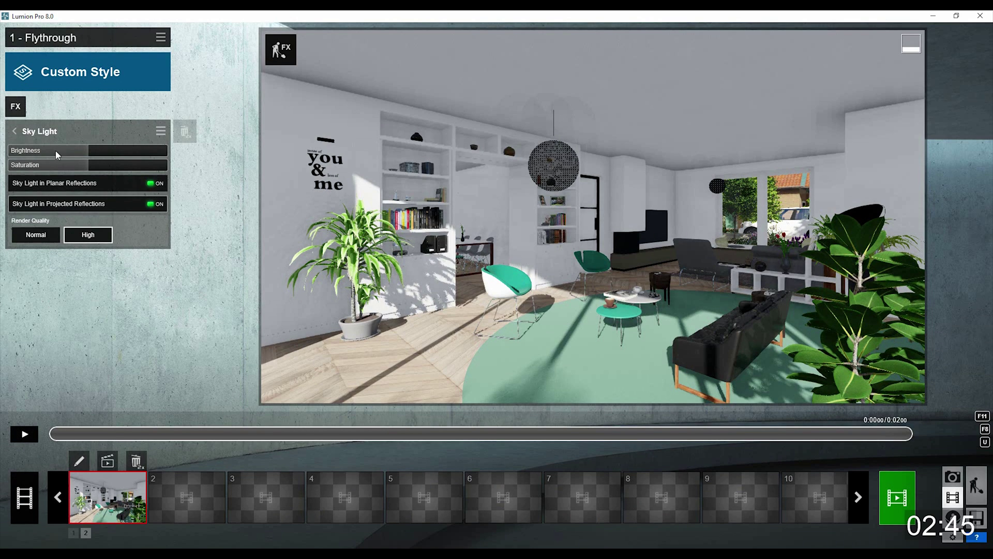
Check the available light effects, and set up the current shot's render with all additional outputs (D, N, S, L, A, M) enabled
{"action": "left_click", "coordinate": [15, 106]}
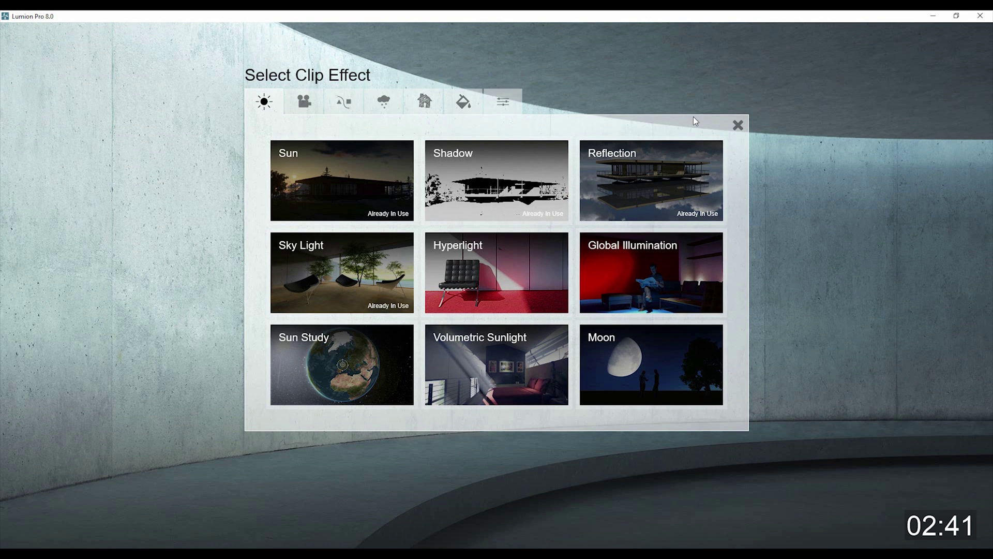
{"action": "left_click", "coordinate": [738, 126]}
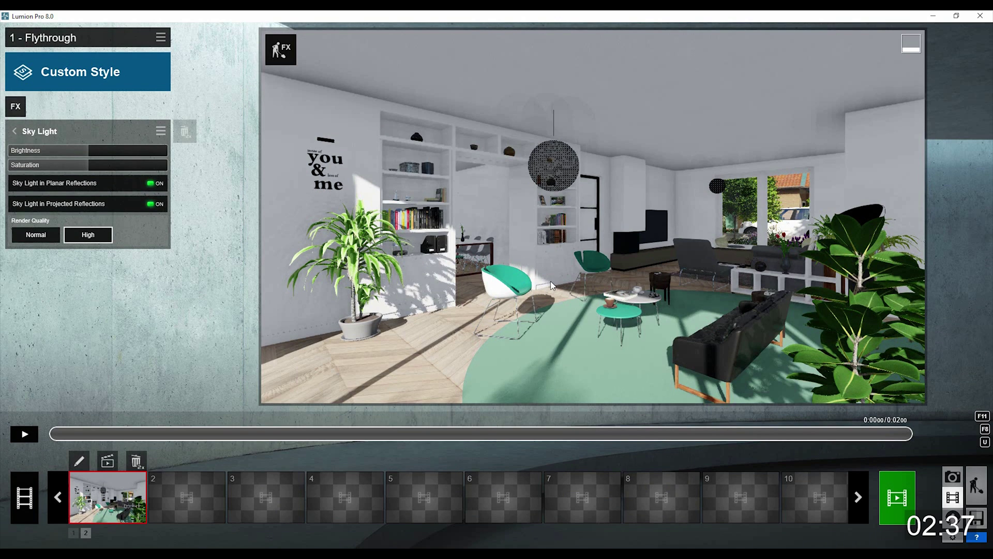
{"action": "left_click", "coordinate": [108, 463]}
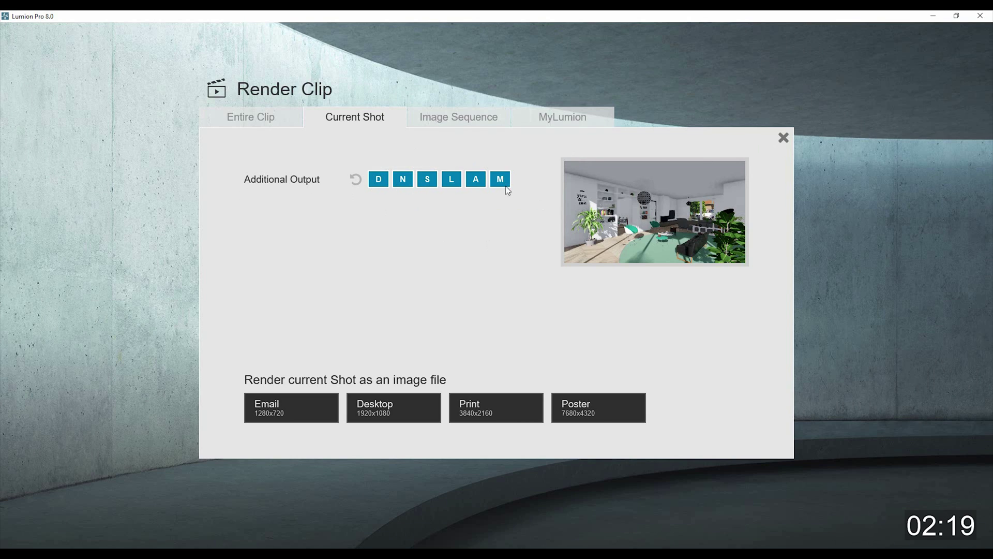
Switch to the Material ID folder and view the rendered passes in the photo viewer, starting from M_ID_Depth_00001.jpg
{"action": "mouse_move", "coordinate": [237, 545]}
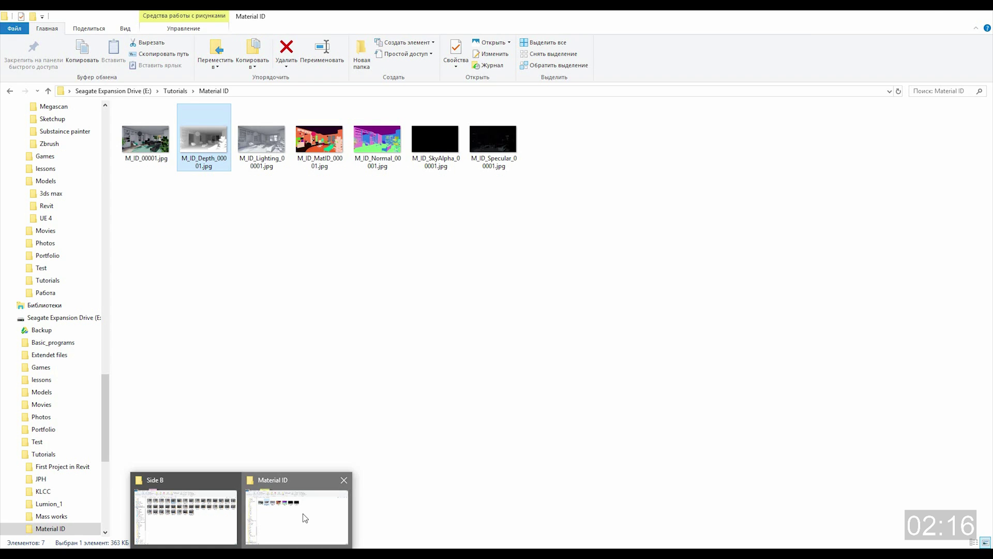
{"action": "left_click", "coordinate": [305, 518]}
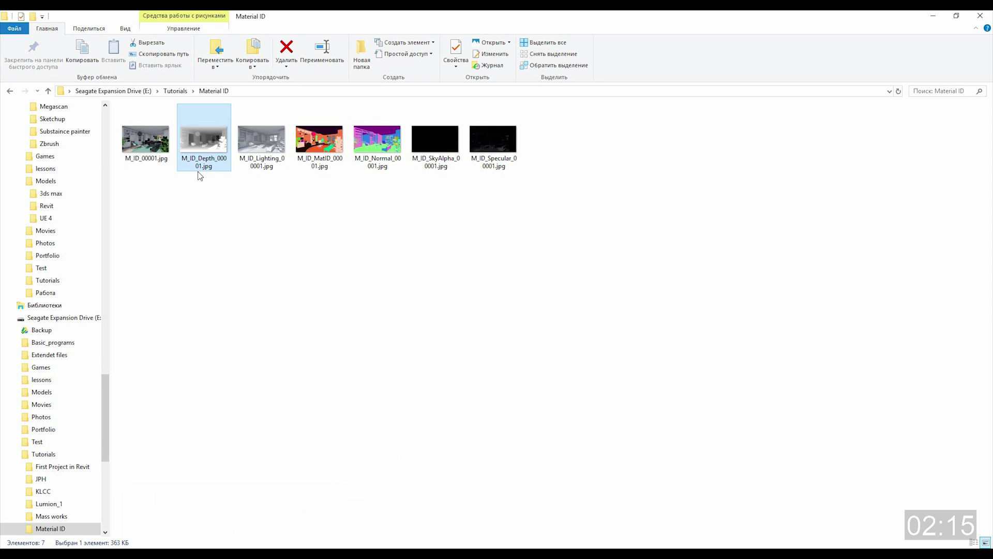
{"action": "double_click", "coordinate": [214, 147]}
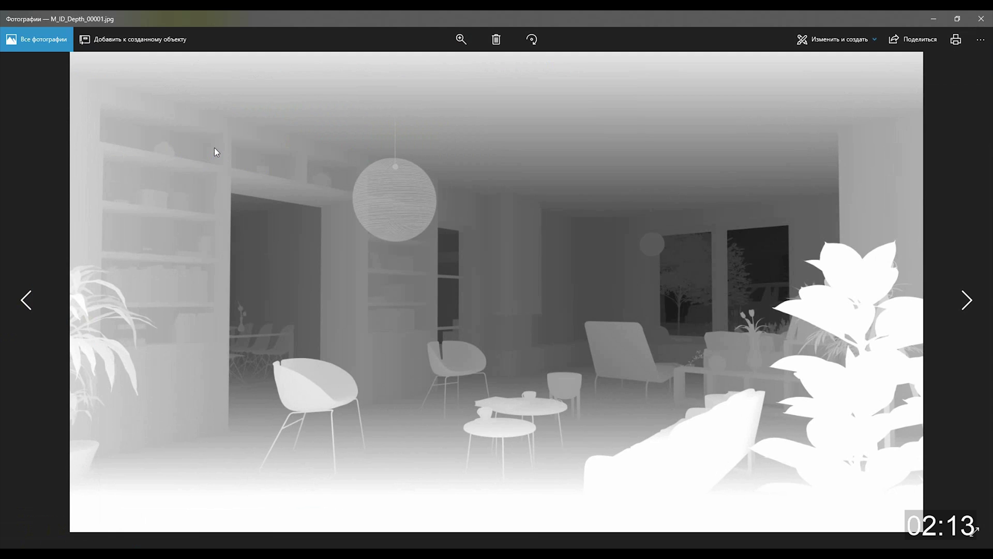
{"action": "key", "text": "Right"}
{"action": "key", "text": "Right"}
{"action": "key", "text": "Right"}
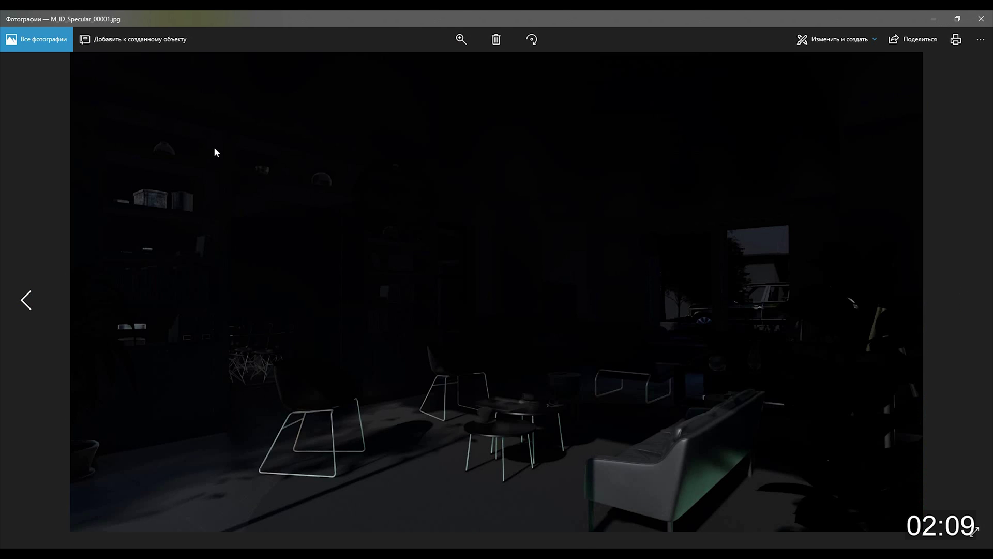
{"action": "key", "text": "Left"}
{"action": "key", "text": "Left"}
{"action": "left_click", "coordinate": [981, 18]}
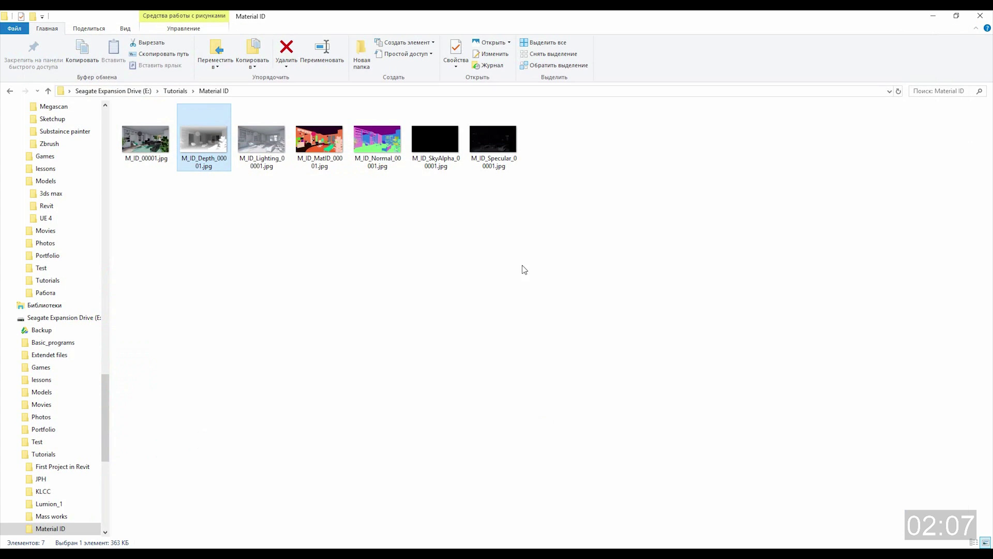
Switch to Photoshop, open M_ID_00001.jpg and place M_ID_Depth_00001.jpg from the Material ID folder above it as a layer
{"action": "left_click", "coordinate": [420, 507]}
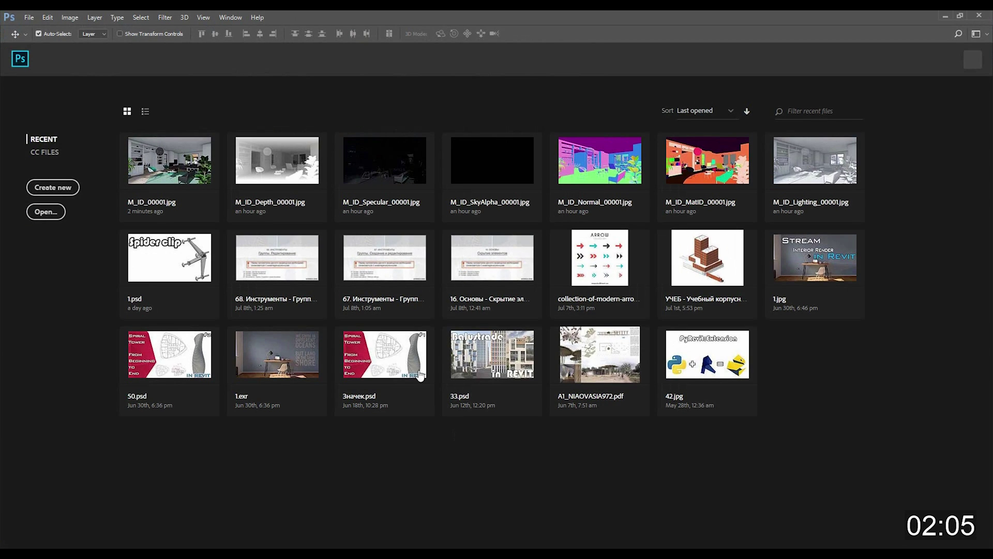
{"action": "left_click", "coordinate": [181, 179]}
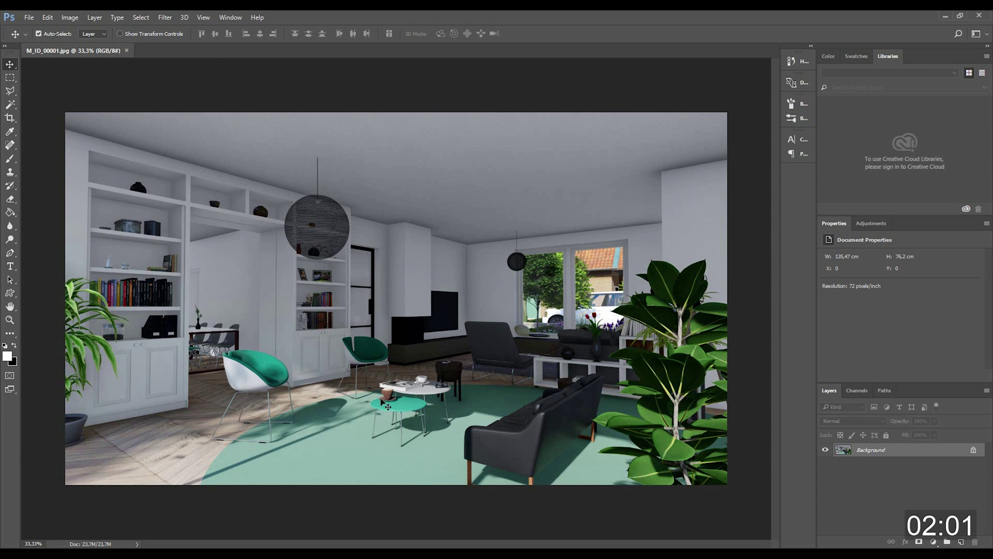
{"action": "mouse_move", "coordinate": [214, 527]}
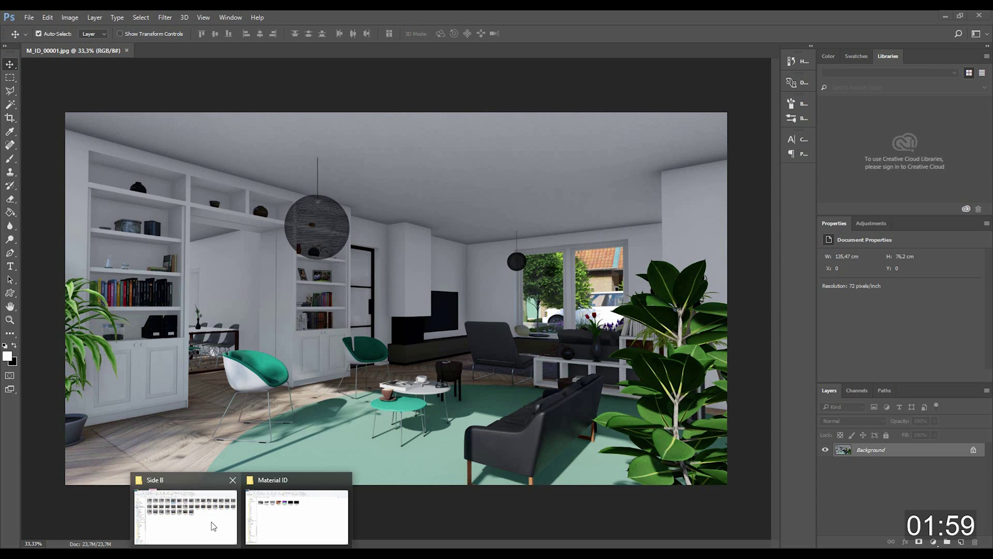
{"action": "left_click", "coordinate": [270, 519]}
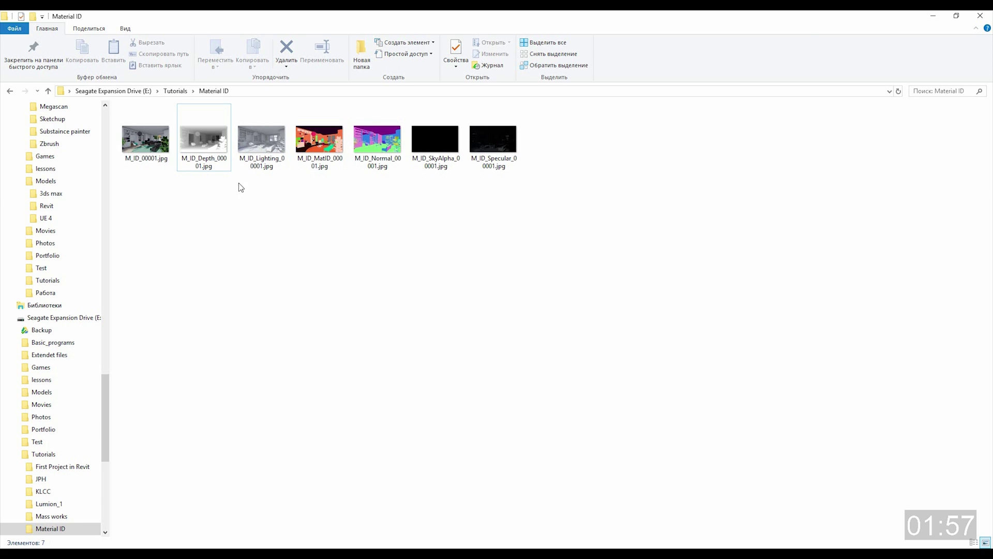
{"action": "left_click_drag", "start_coordinate": [204, 145], "coordinate": [418, 332]}
{"action": "left_click", "coordinate": [354, 33]}
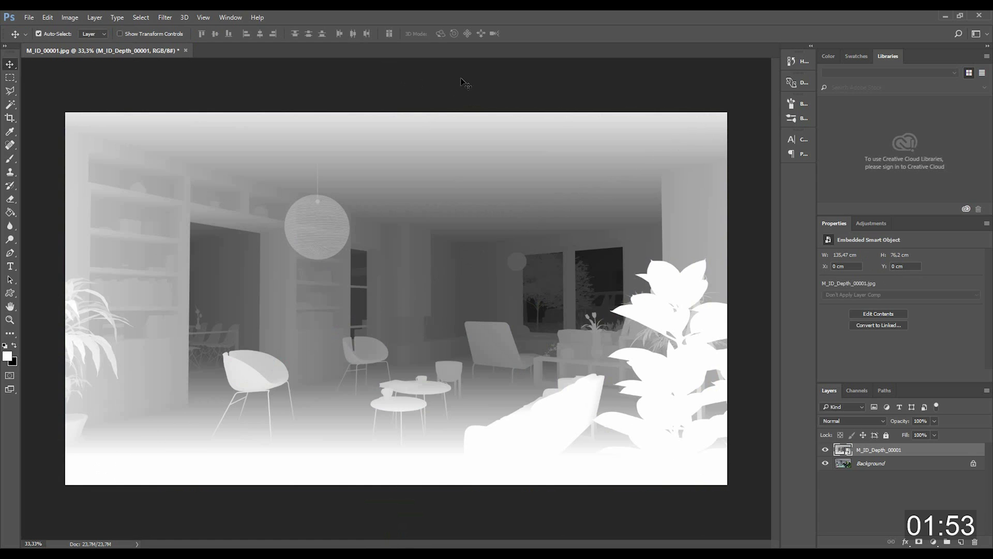
Invert the M_ID_Depth_00001 layer and duplicate the Blue channel as a new channel named Alpha
{"action": "key", "text": "ctrl+i"}
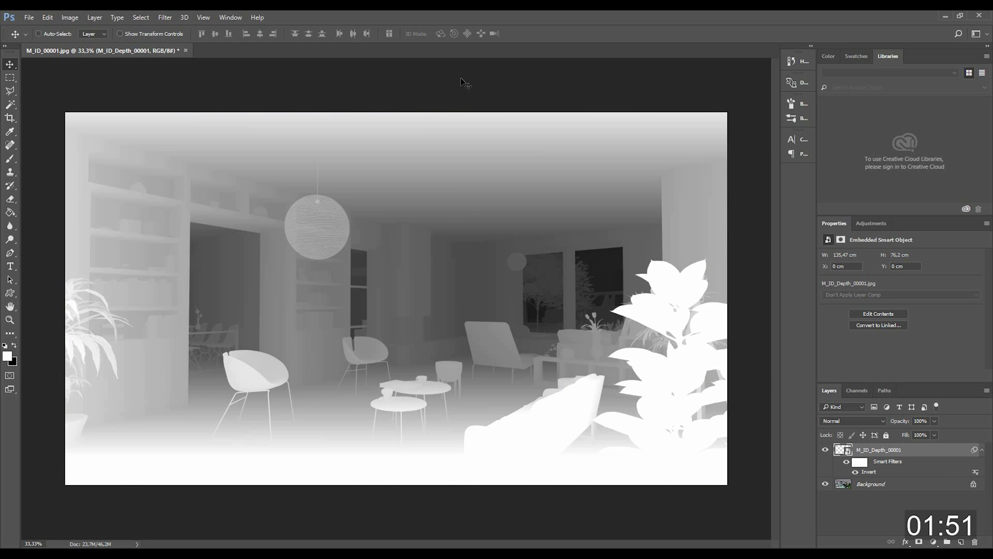
{"action": "left_click", "coordinate": [858, 390]}
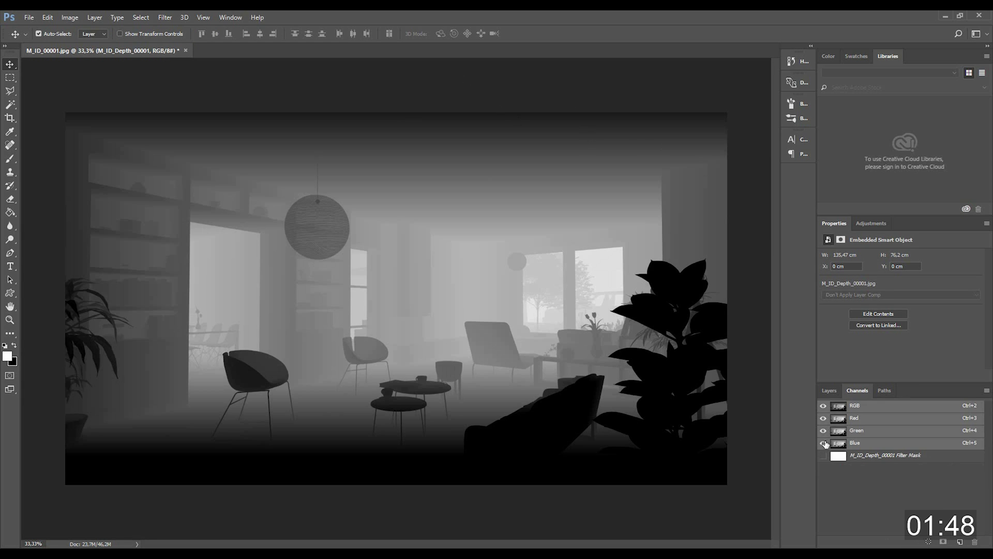
{"action": "left_click", "coordinate": [872, 446]}
{"action": "right_click", "coordinate": [876, 446]}
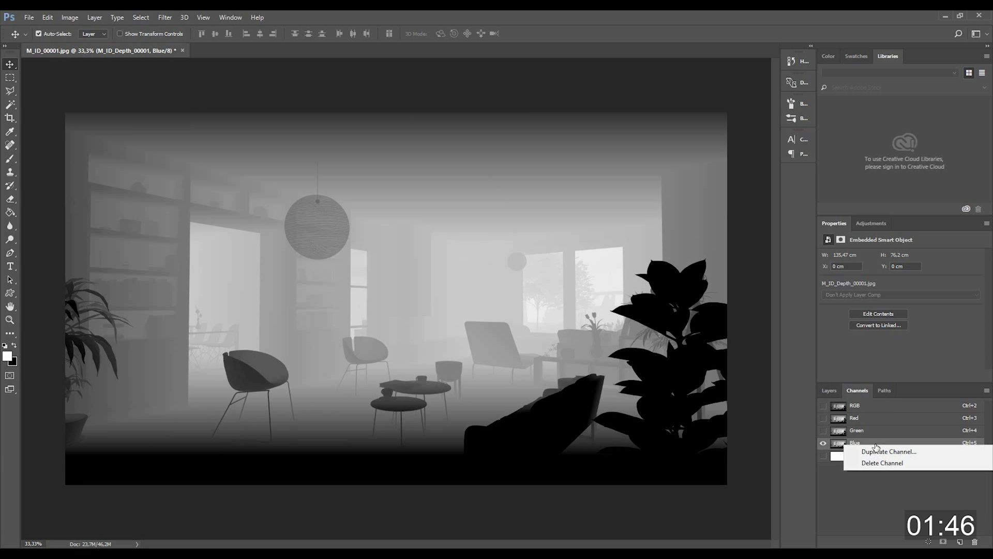
{"action": "left_click", "coordinate": [883, 453]}
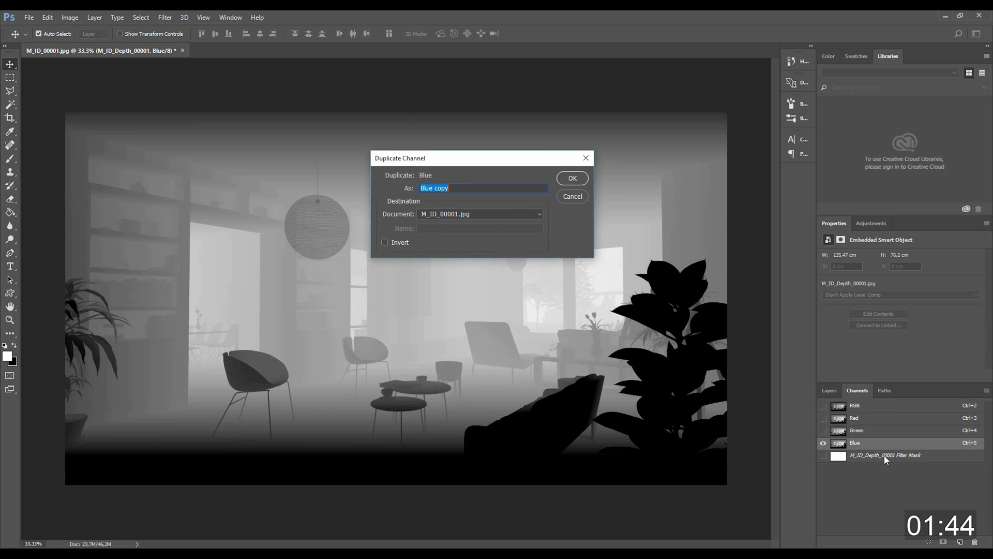
{"action": "type", "text": "Alpha"}
{"action": "left_click", "coordinate": [567, 186]}
Restore the RGB channel view, hide the M_ID_Depth_00001 layer and make Background the active layer
{"action": "left_click", "coordinate": [823, 406]}
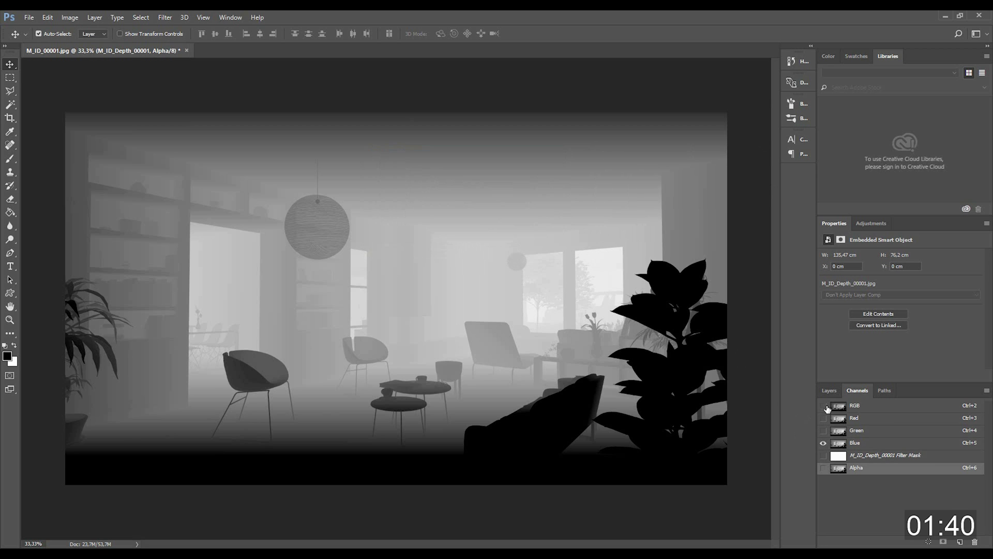
{"action": "left_click", "coordinate": [830, 390]}
{"action": "left_click", "coordinate": [826, 452]}
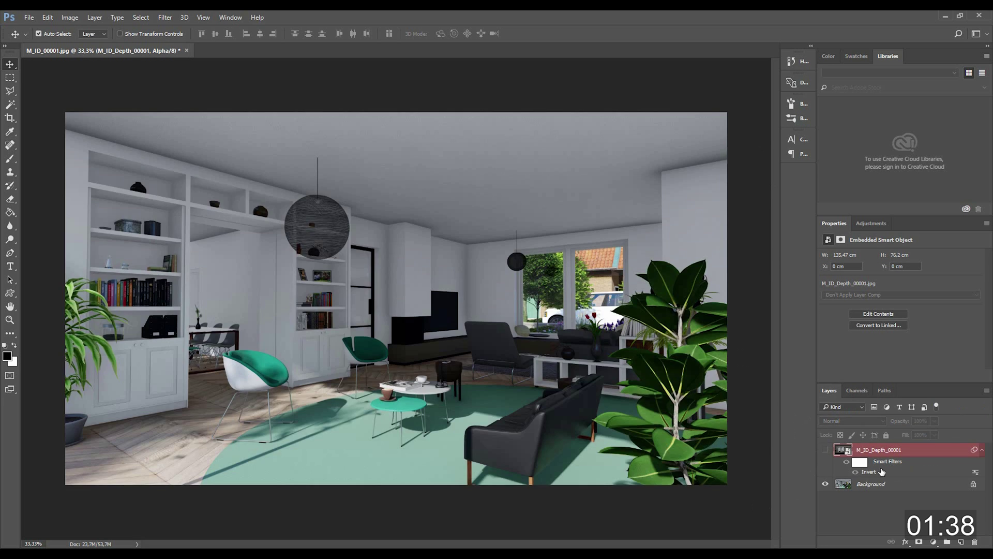
{"action": "left_click", "coordinate": [848, 526]}
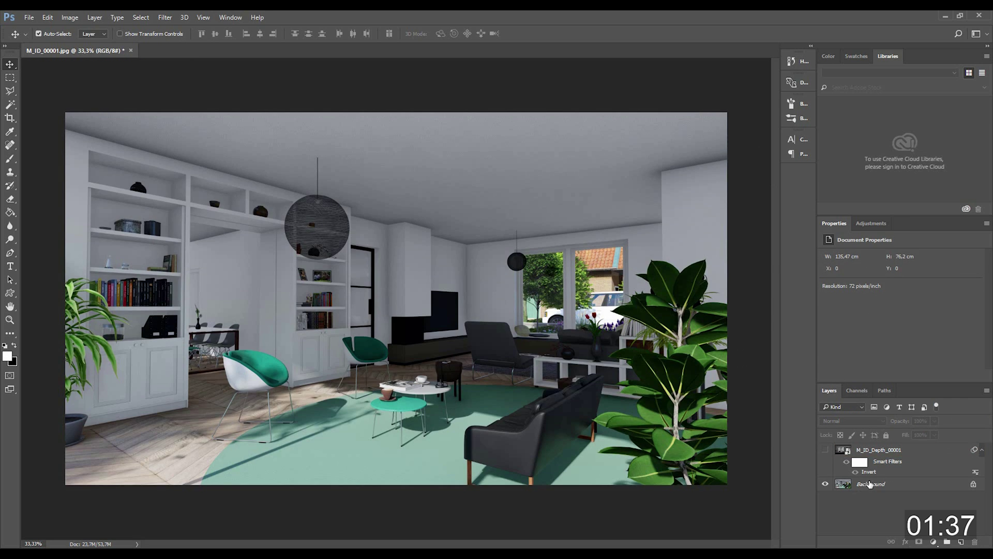
{"action": "left_click", "coordinate": [898, 487]}
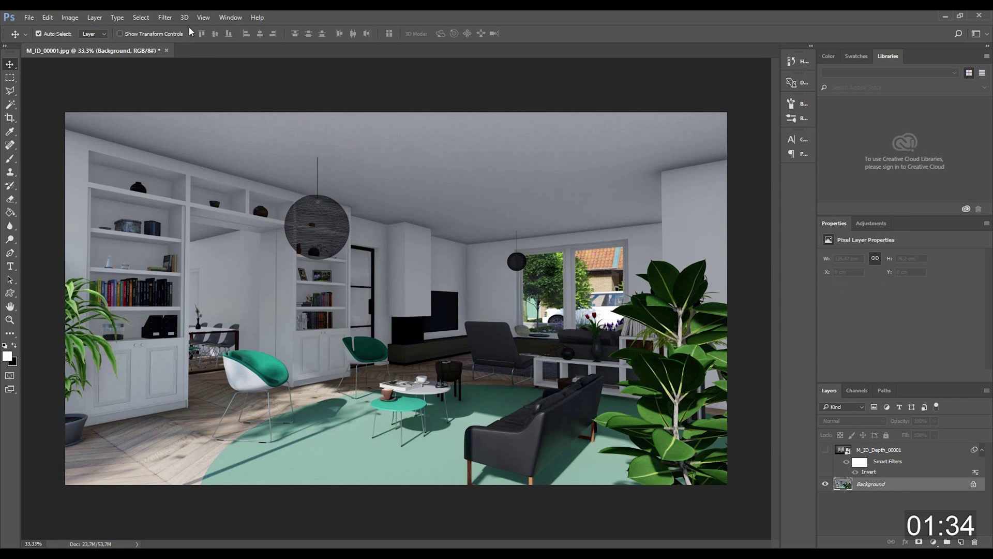
Apply a Lens Blur to the Background layer using the Alpha channel as the depth map source
{"action": "left_click", "coordinate": [169, 18]}
{"action": "mouse_move", "coordinate": [235, 134]}
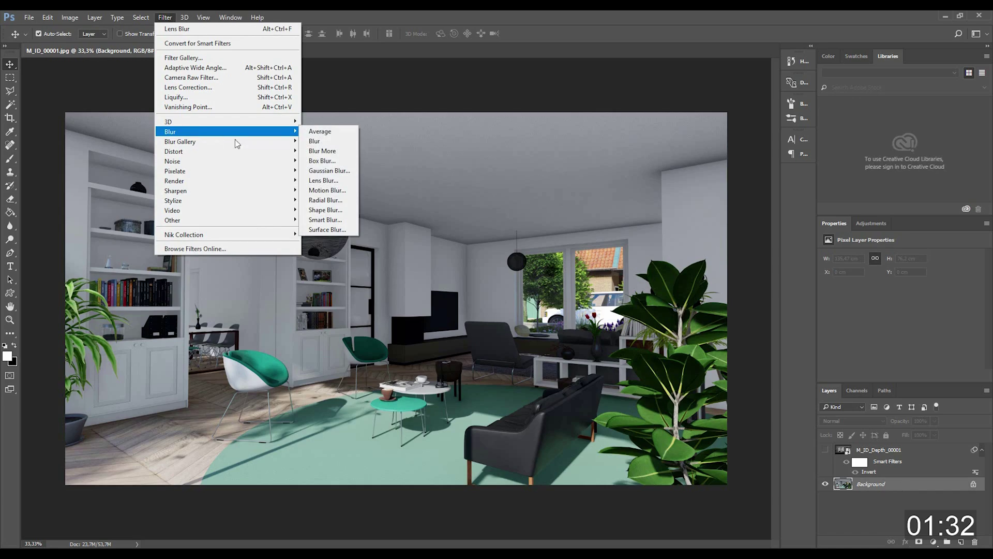
{"action": "left_click", "coordinate": [348, 181]}
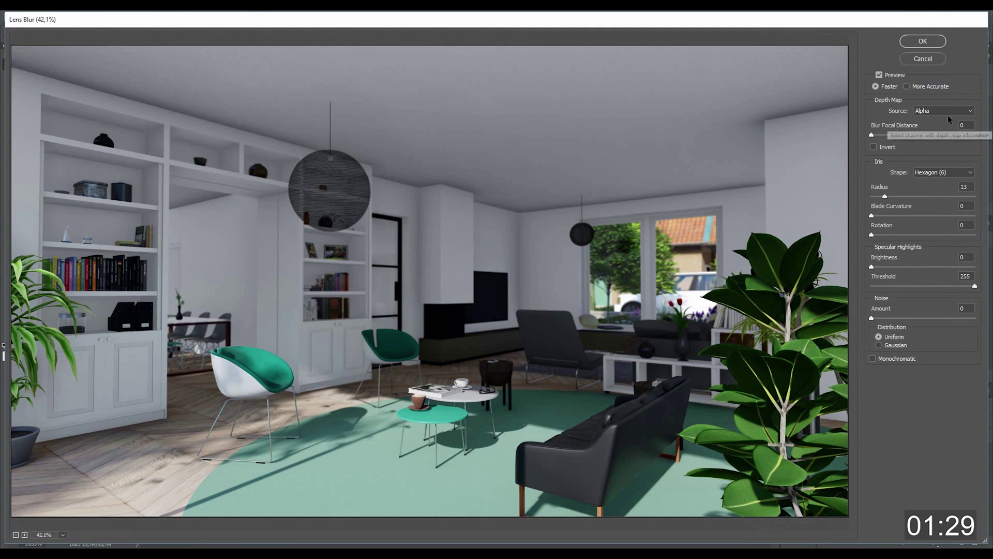
{"action": "left_click", "coordinate": [947, 111]}
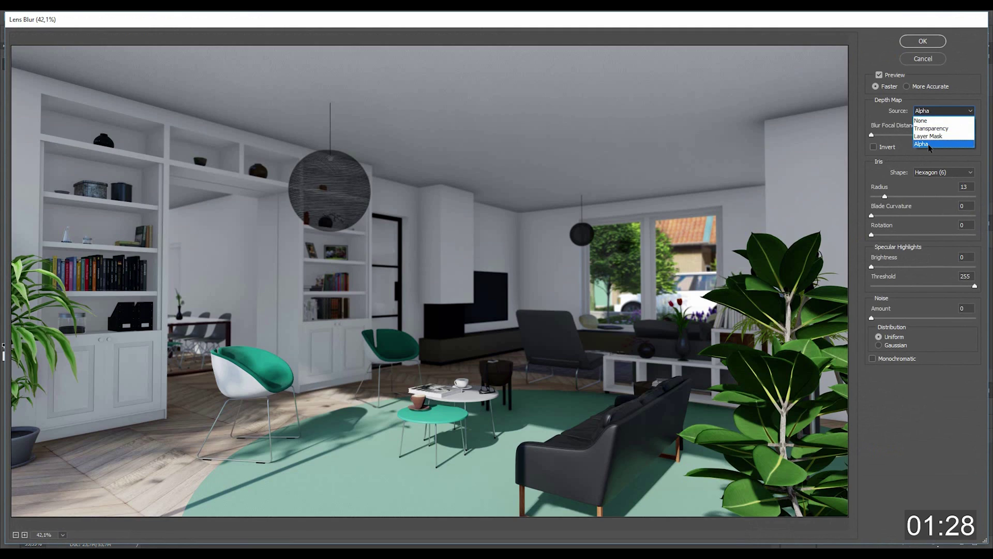
{"action": "left_click", "coordinate": [928, 144]}
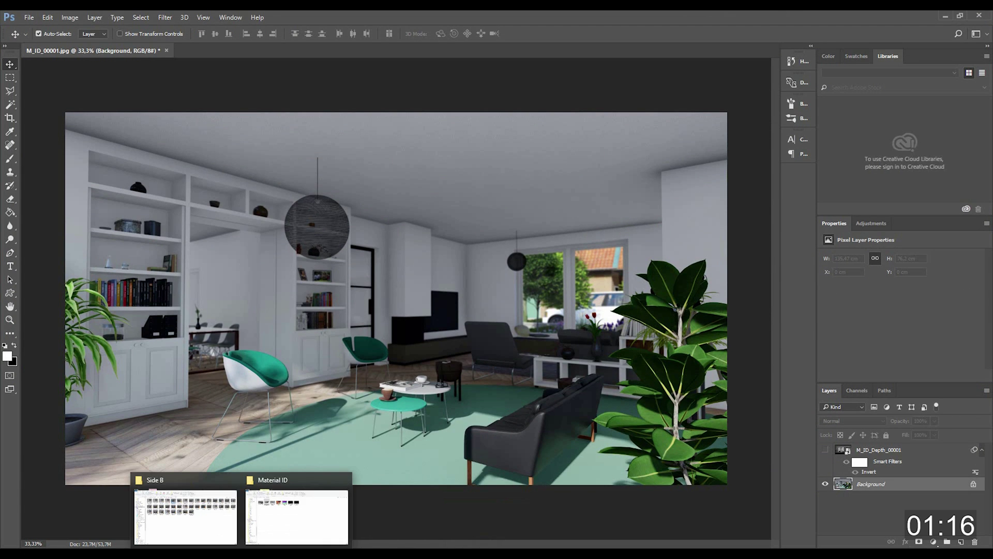
Place M_ID_Lighting_00001.jpg from the Material ID folder above Background and set its blend mode to Soft Light
{"action": "left_click", "coordinate": [298, 508]}
{"action": "left_click", "coordinate": [272, 187]}
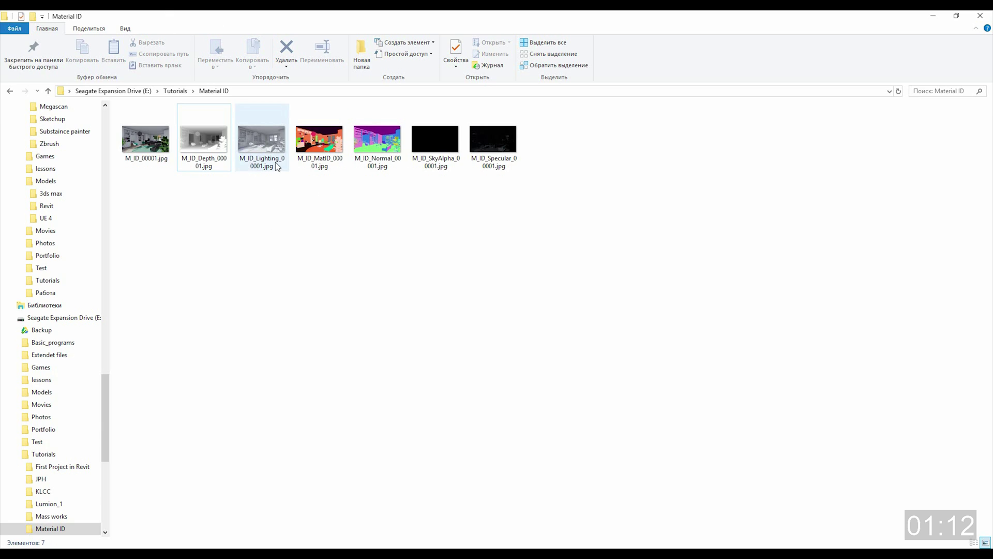
{"action": "left_click_drag", "start_coordinate": [263, 144], "coordinate": [522, 353]}
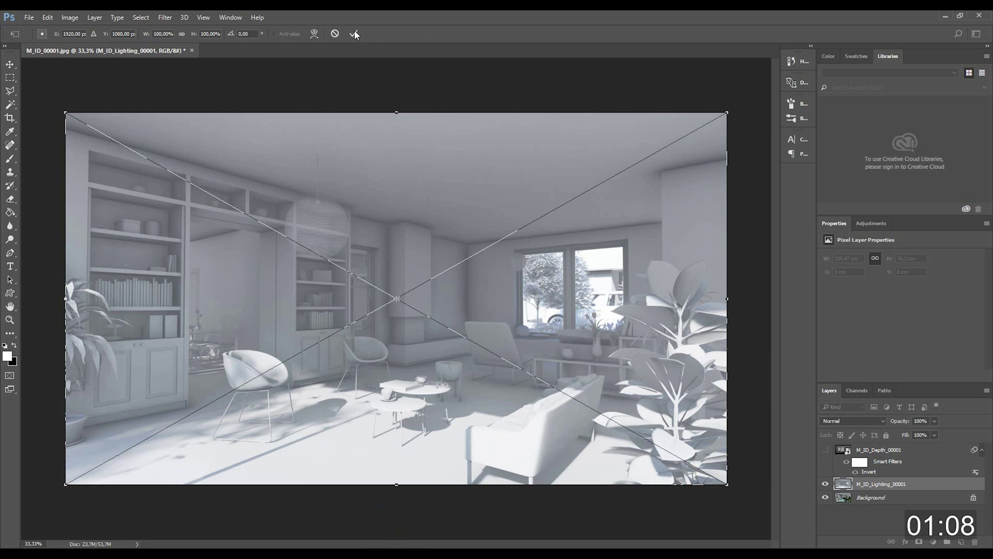
{"action": "left_click", "coordinate": [355, 34]}
{"action": "left_click", "coordinate": [879, 421]}
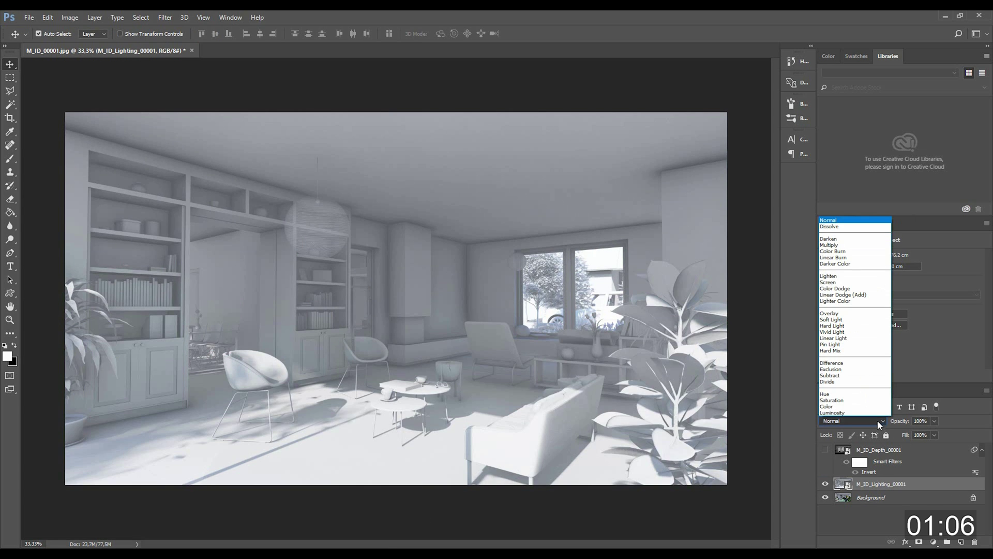
{"action": "left_click", "coordinate": [832, 320]}
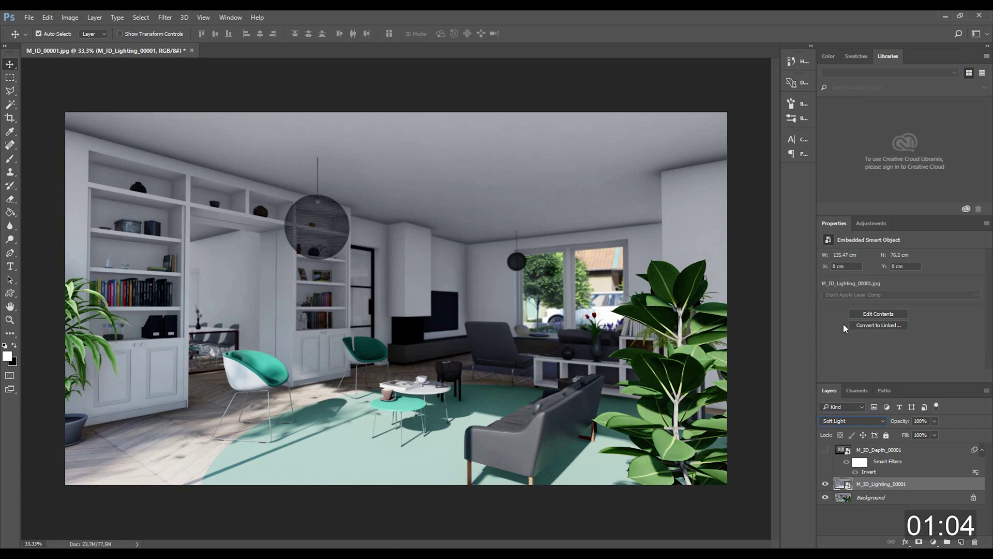
Reduce the M_ID_Lighting_00001 layer's opacity to 23% and compare the image with the layer shown and hidden
{"action": "left_click", "coordinate": [826, 484]}
{"action": "left_click", "coordinate": [826, 485]}
{"action": "left_click", "coordinate": [826, 485]}
{"action": "left_click", "coordinate": [826, 484]}
{"action": "left_click", "coordinate": [935, 421]}
{"action": "left_click_drag", "start_coordinate": [905, 434], "coordinate": [895, 436]}
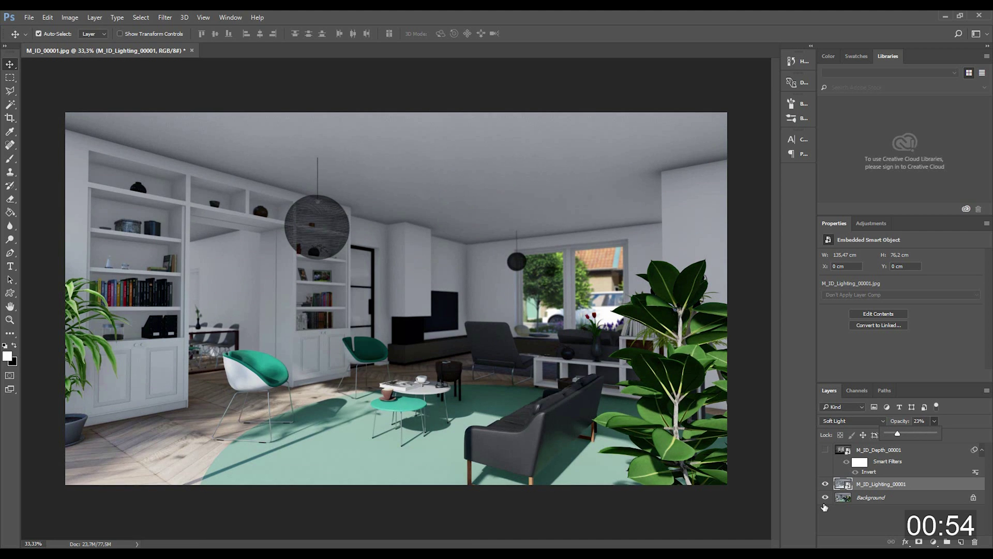
{"action": "left_click", "coordinate": [826, 484]}
{"action": "left_click", "coordinate": [825, 484]}
{"action": "left_click", "coordinate": [825, 484]}
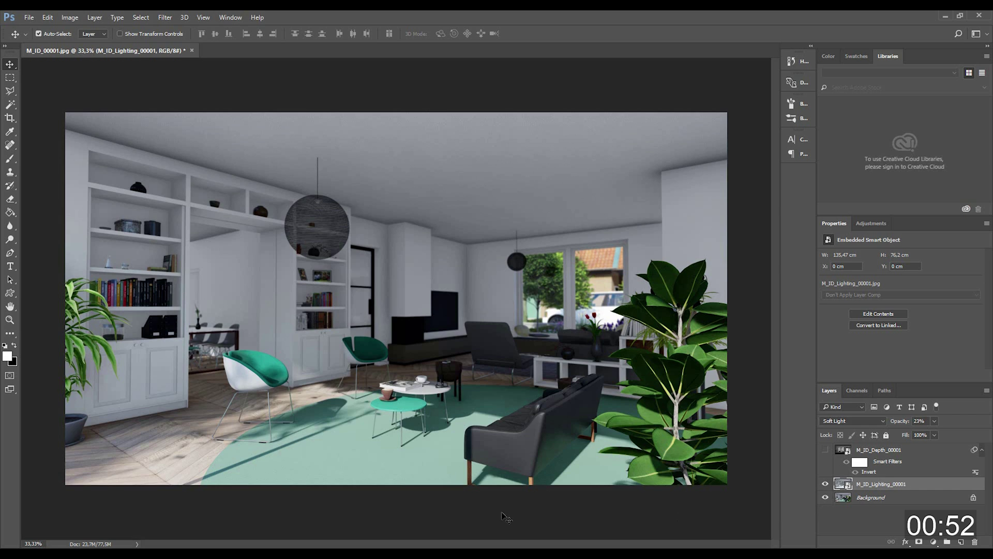
Place M_ID_Specular_00001.jpg above the lighting layer in Screen blend mode and compare the image with and without it
{"action": "left_click", "coordinate": [295, 517]}
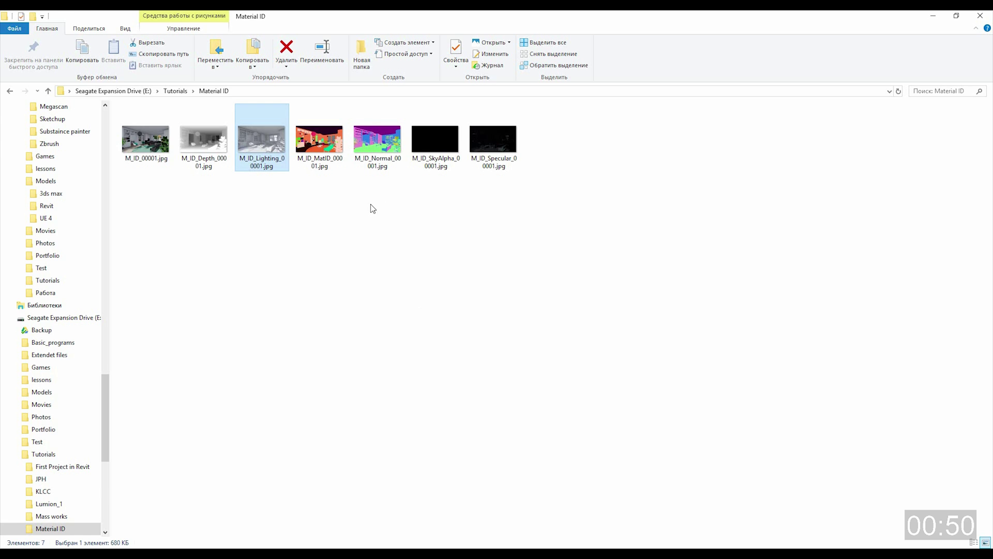
{"action": "left_click_drag", "start_coordinate": [494, 150], "coordinate": [374, 377]}
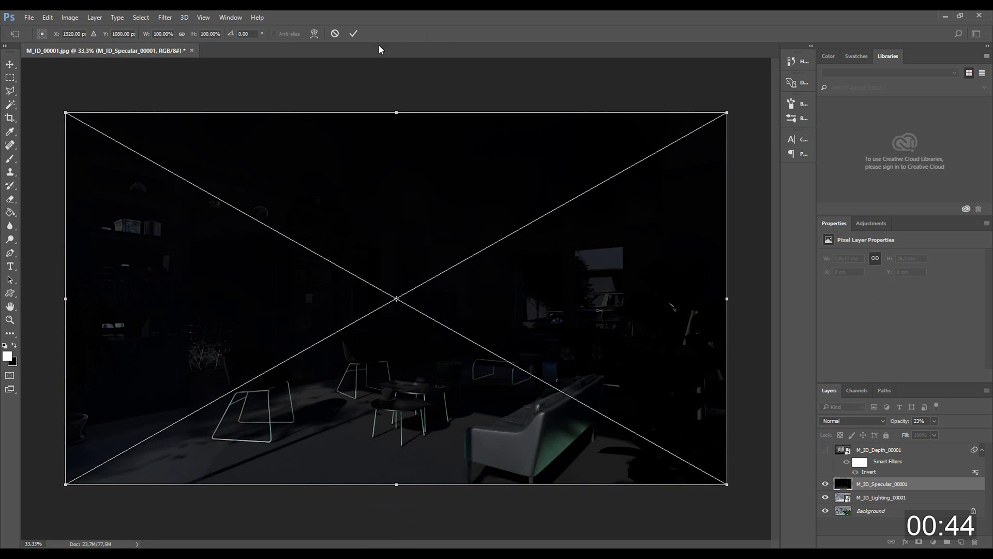
{"action": "left_click", "coordinate": [354, 33]}
{"action": "left_click", "coordinate": [882, 421]}
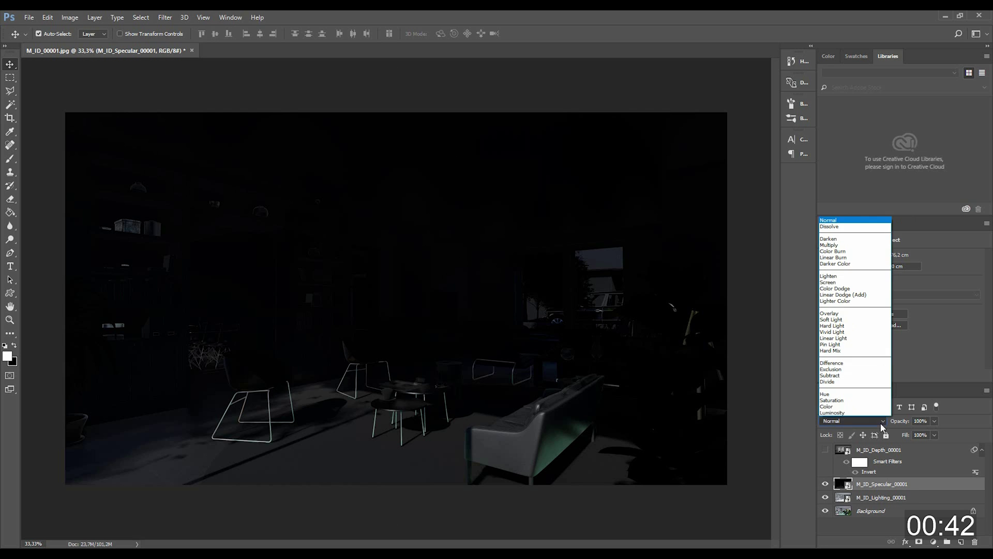
{"action": "left_click", "coordinate": [842, 282]}
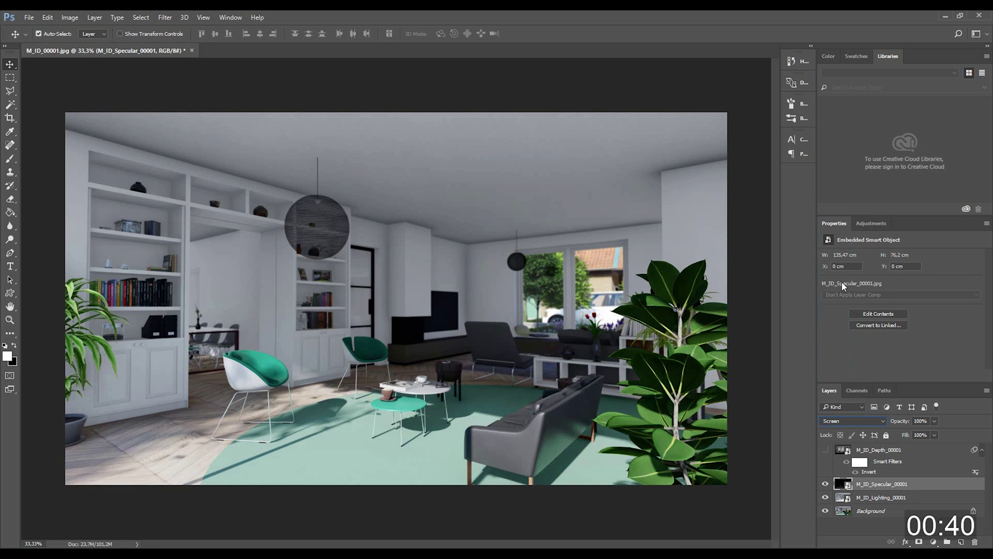
{"action": "left_click", "coordinate": [826, 483]}
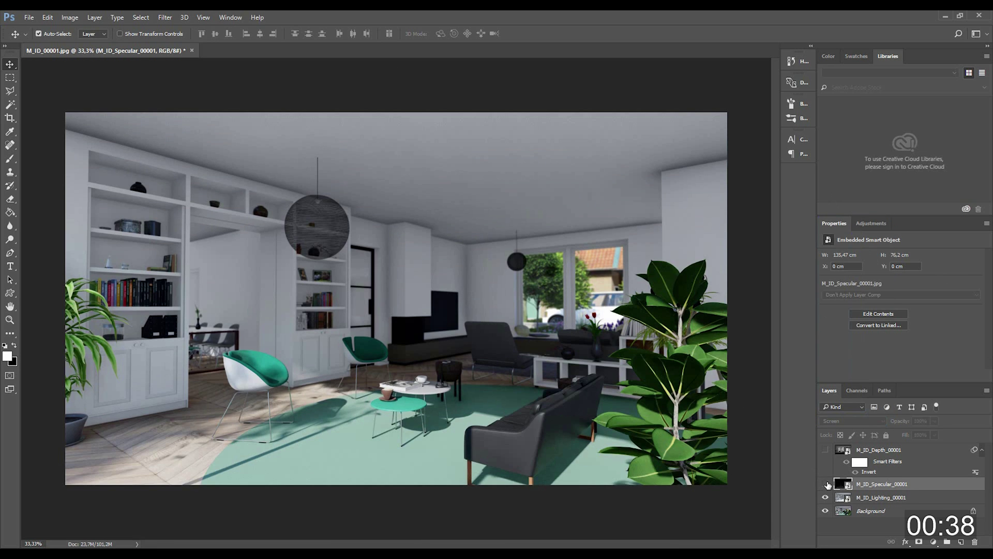
{"action": "left_click", "coordinate": [826, 483]}
{"action": "left_click", "coordinate": [826, 484]}
{"action": "left_click", "coordinate": [827, 485]}
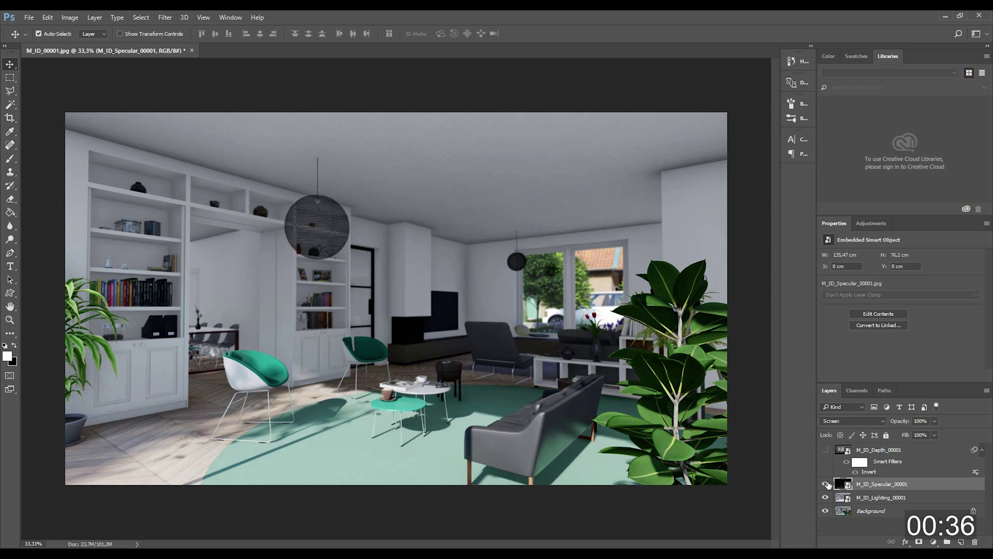
{"action": "left_click", "coordinate": [826, 484]}
{"action": "left_click", "coordinate": [826, 483]}
Switch to Lumion and use a frame range from 1 to 1 in the image sequence render settings
{"action": "left_click", "coordinate": [945, 16]}
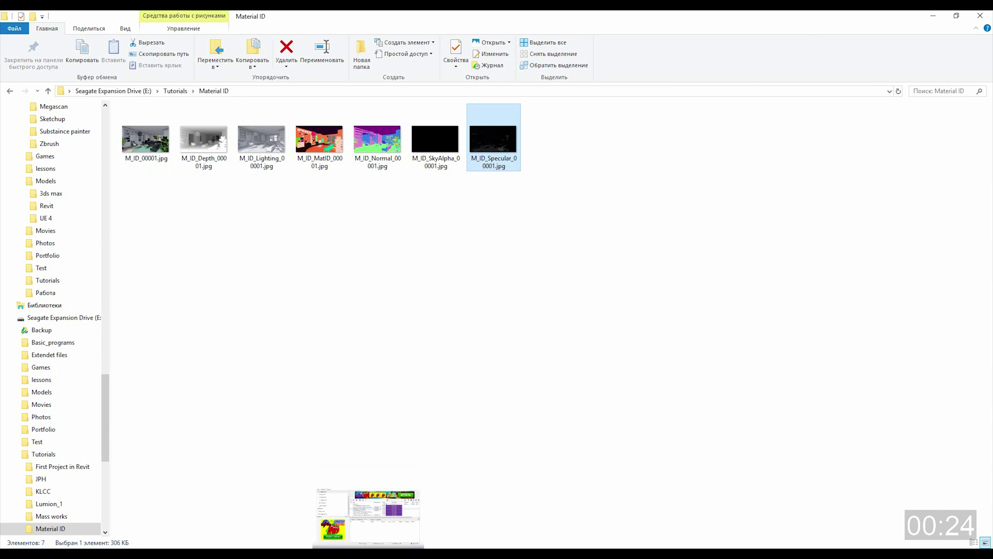
{"action": "left_click", "coordinate": [386, 523]}
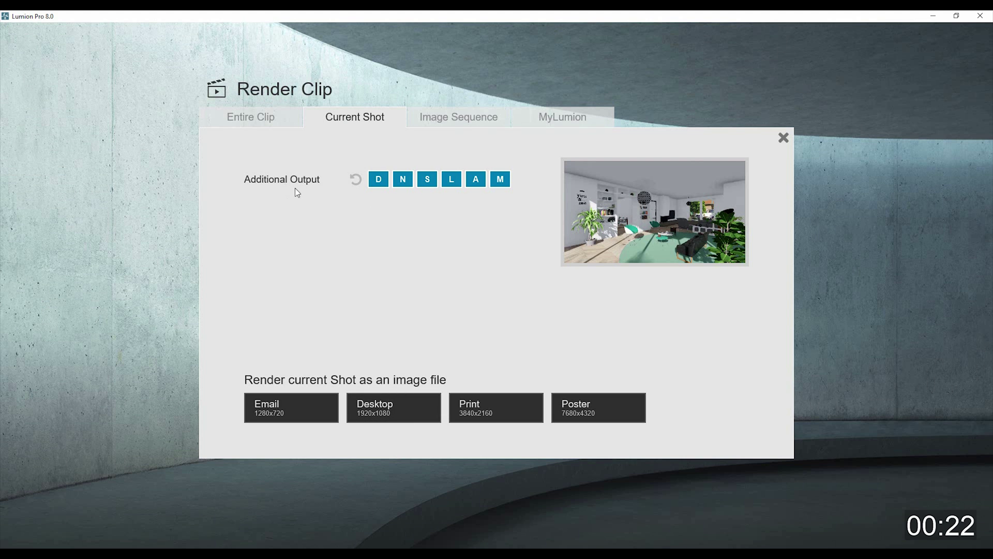
{"action": "left_click", "coordinate": [473, 116]}
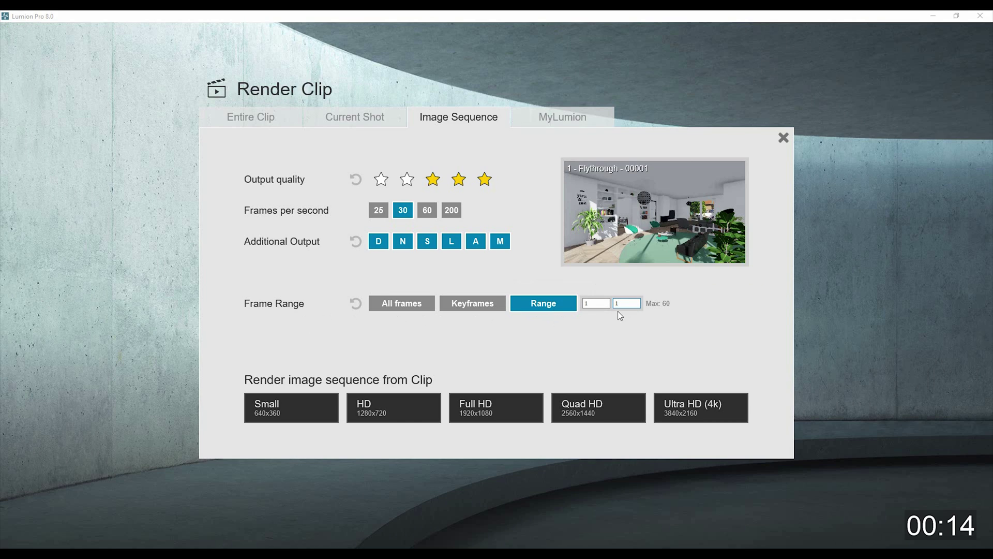
{"action": "left_click", "coordinate": [591, 305]}
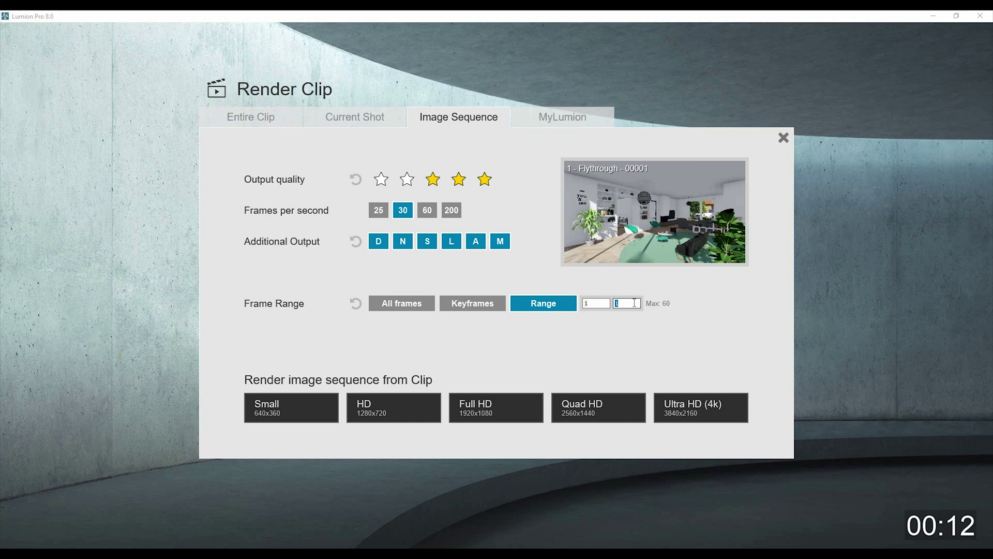